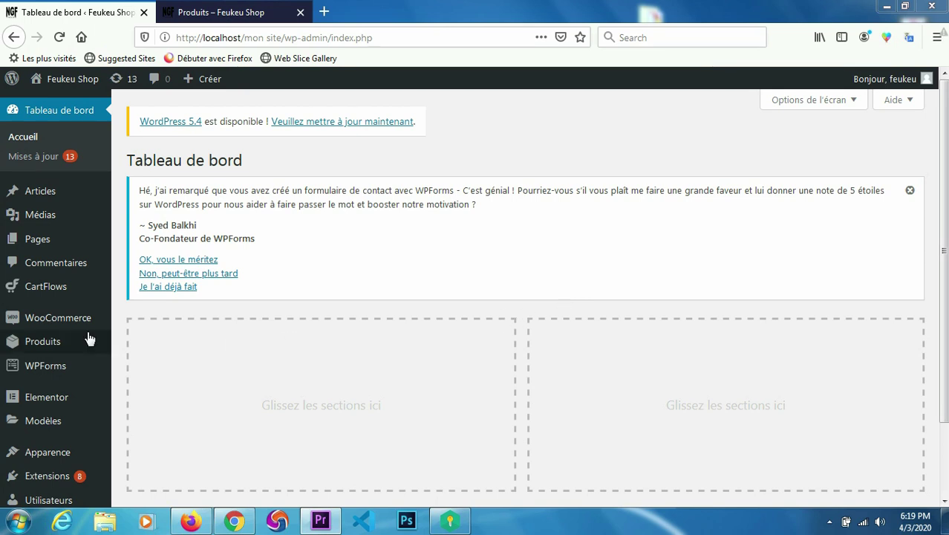
Open the WooCommerce settings and set the store's country to Cameroun in the store address
mouse_move(77, 320)
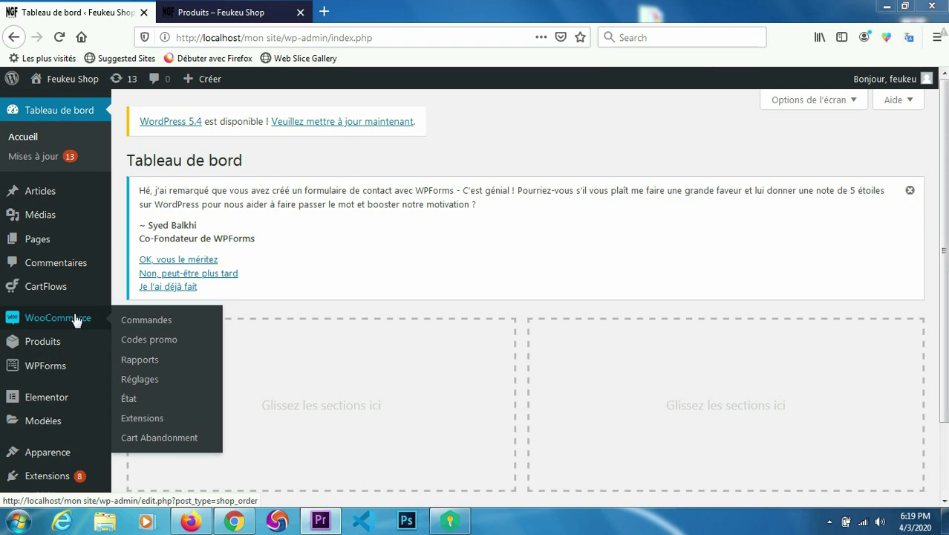
left_click(142, 382)
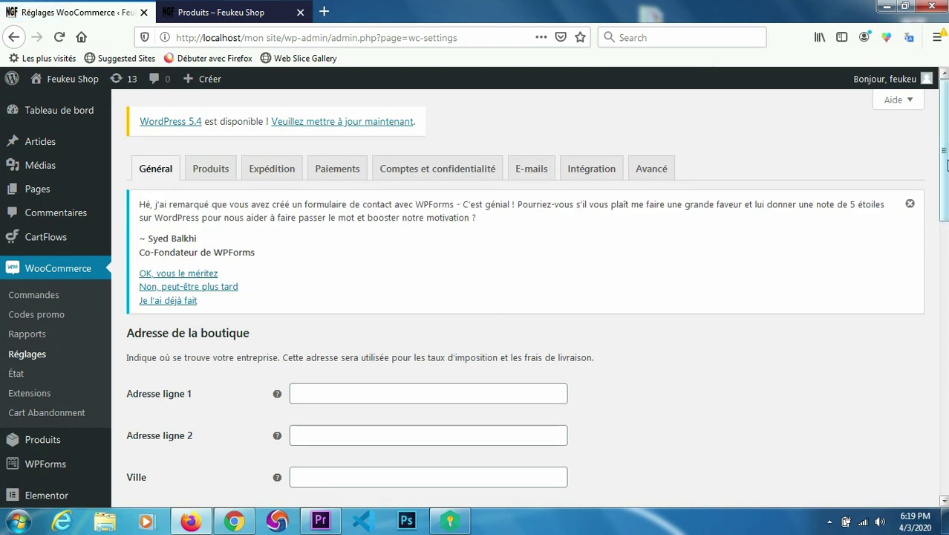
left_click_drag(947, 165, 947, 234)
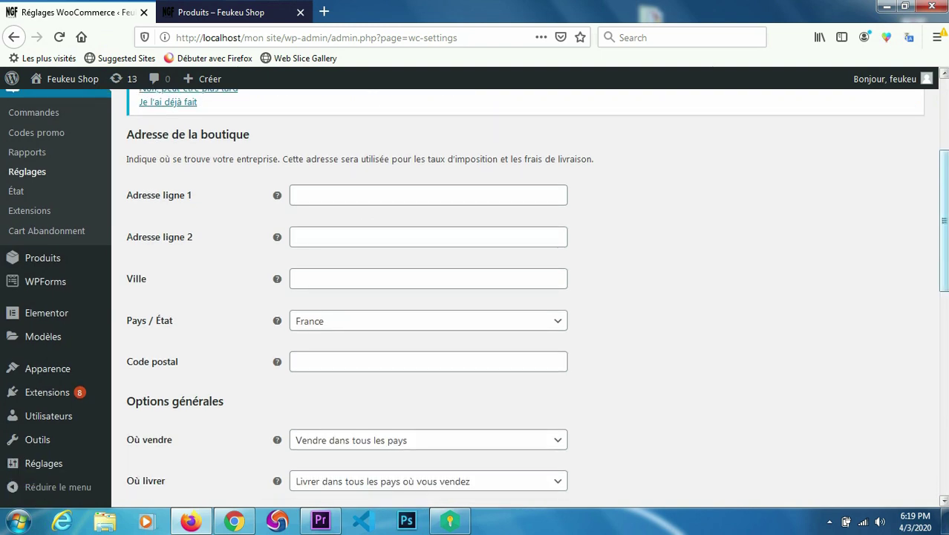
left_click_drag(947, 271, 947, 294)
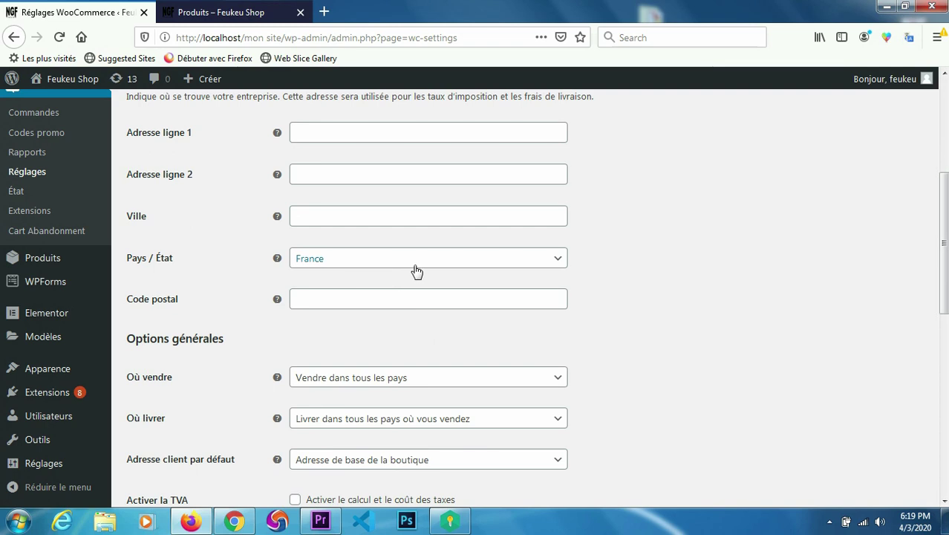
left_click(559, 264)
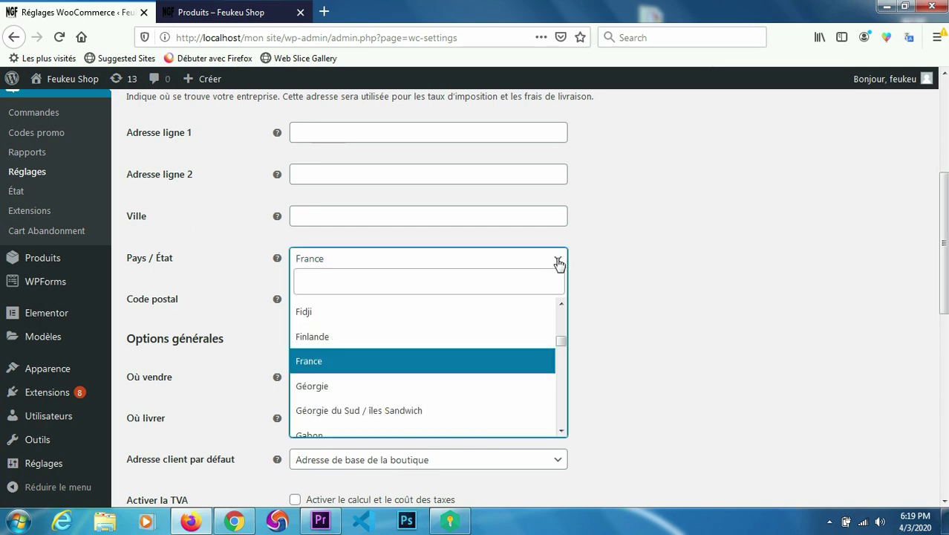
type("ca")
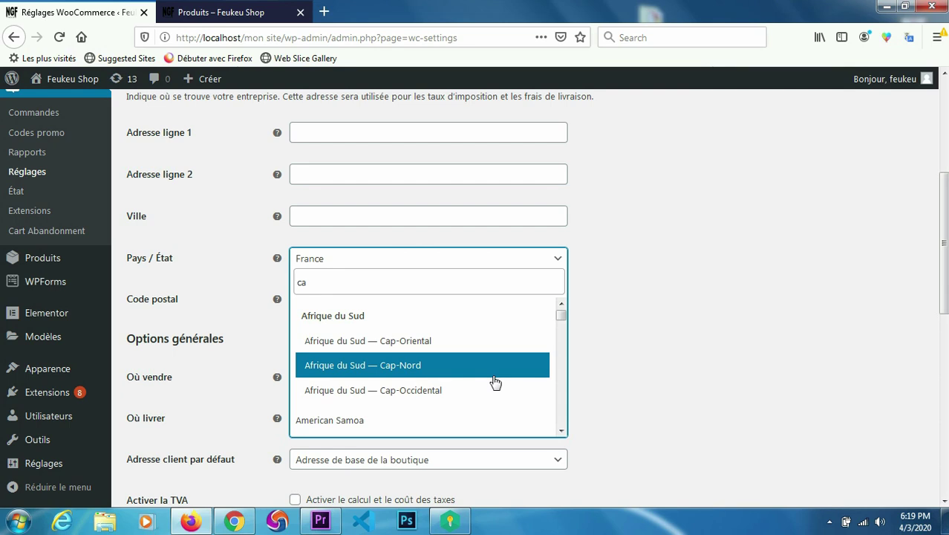
type("m")
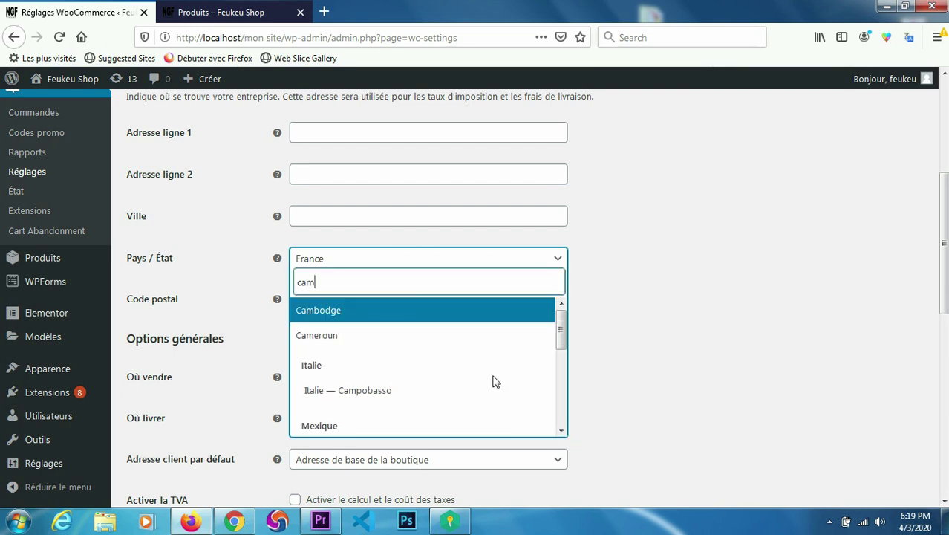
left_click(374, 343)
Set the store currency to Franc Afrique centrale CFA (CFA) in the general currency options
left_click_drag(943, 223, 943, 299)
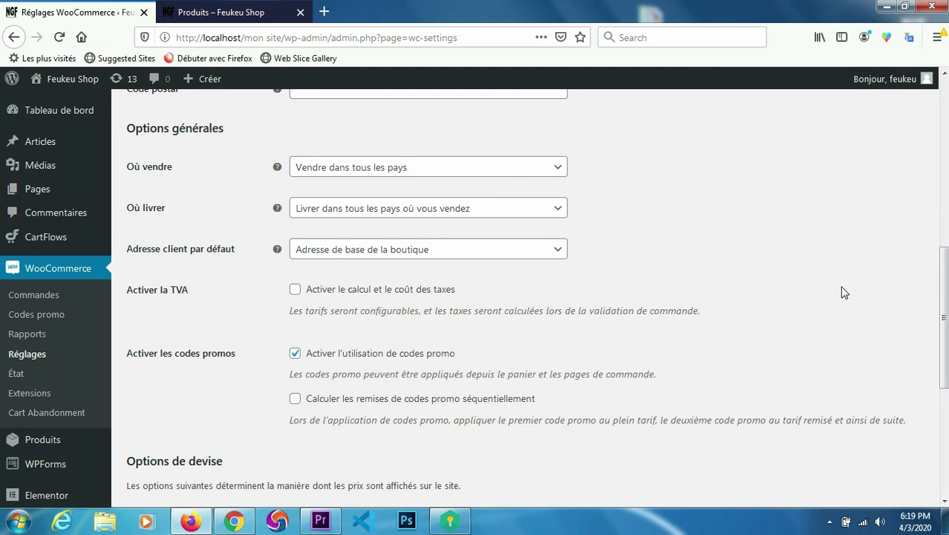
left_click_drag(945, 285, 946, 349)
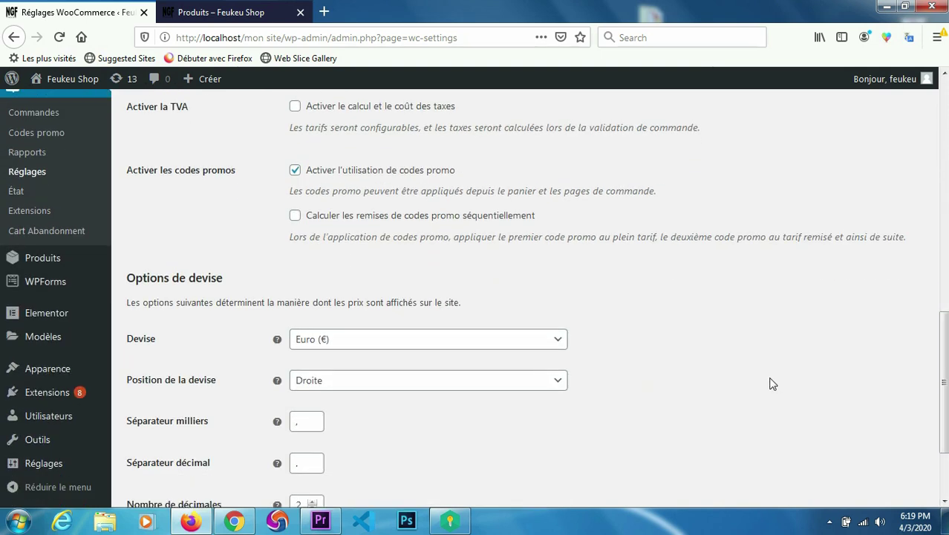
left_click(559, 341)
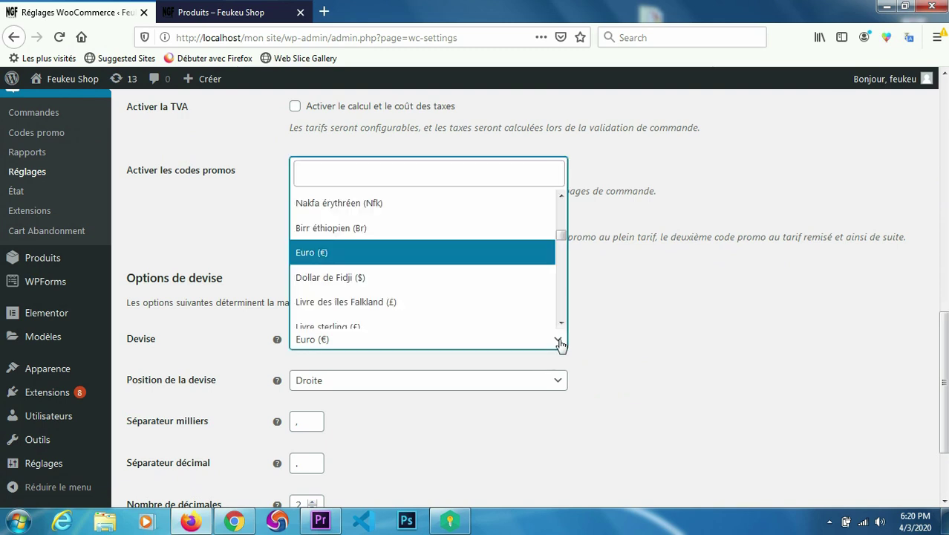
type("f")
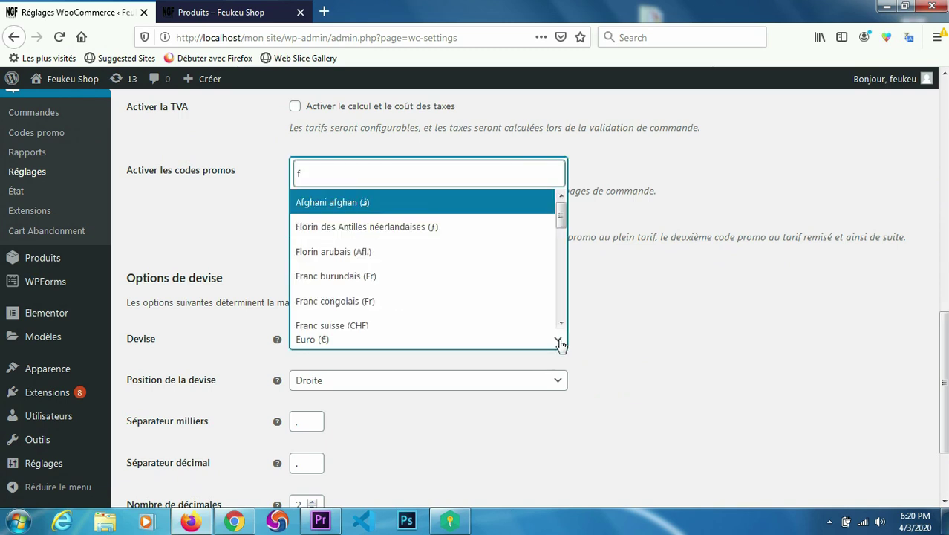
type("ca")
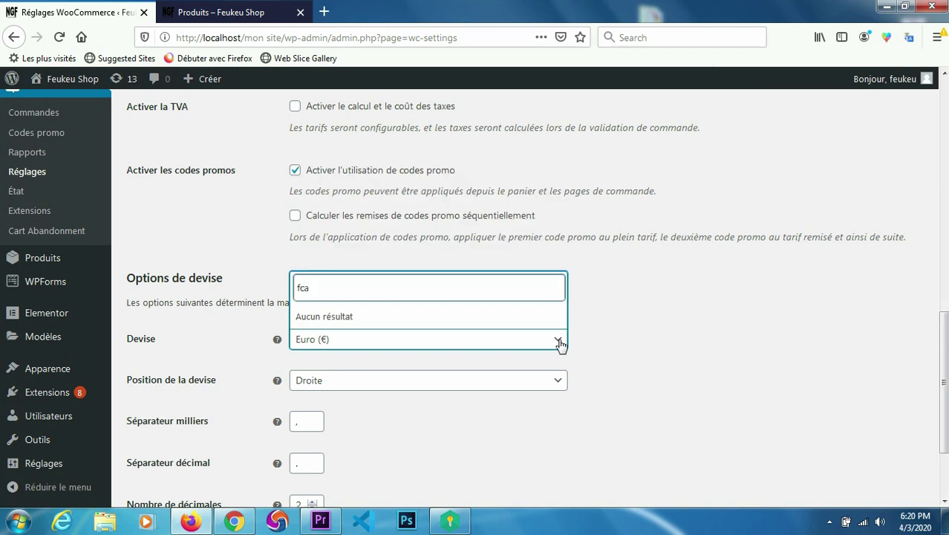
type("fa")
key("BackSpace")
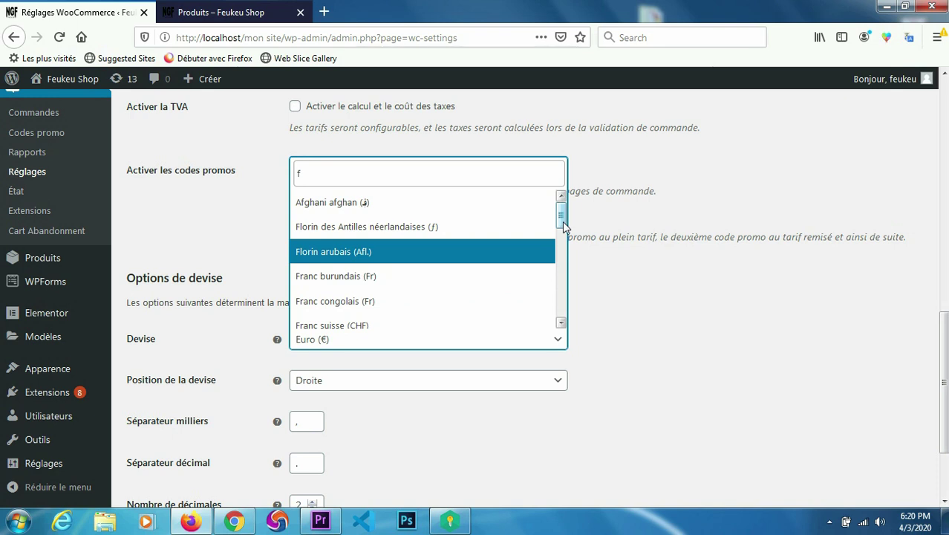
left_click_drag(563, 226, 563, 308)
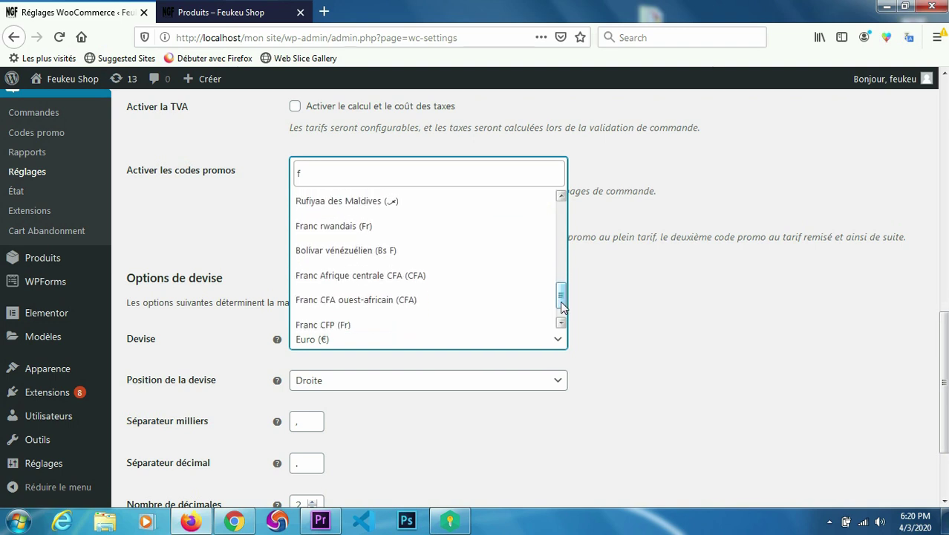
left_click(421, 277)
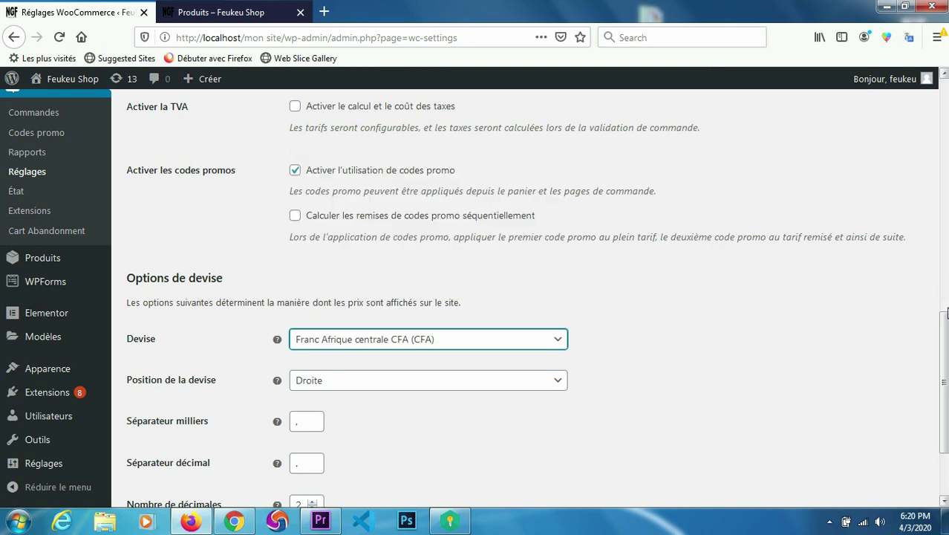
Set the currency position to Droite avec espace and save the general settings
scroll(944, 315, "down", 2)
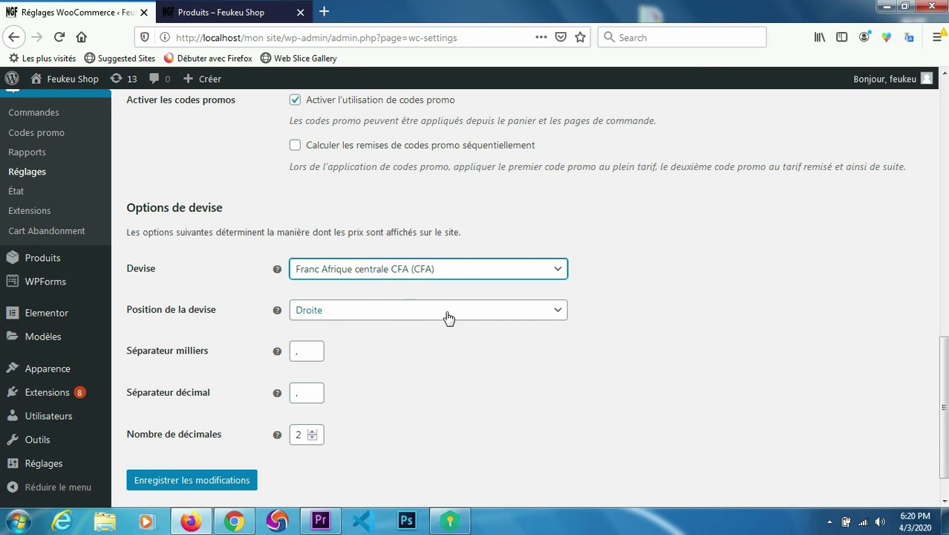
left_click(556, 312)
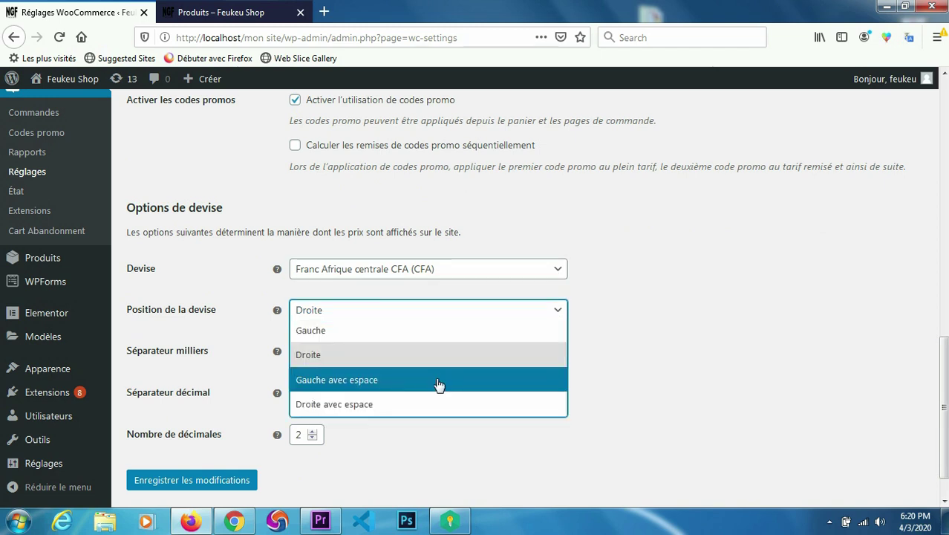
left_click(423, 404)
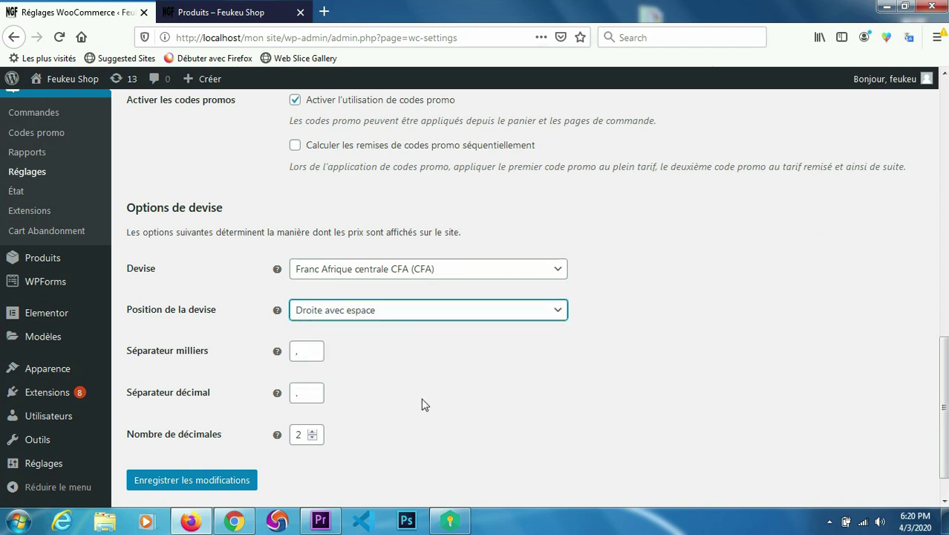
left_click(181, 488)
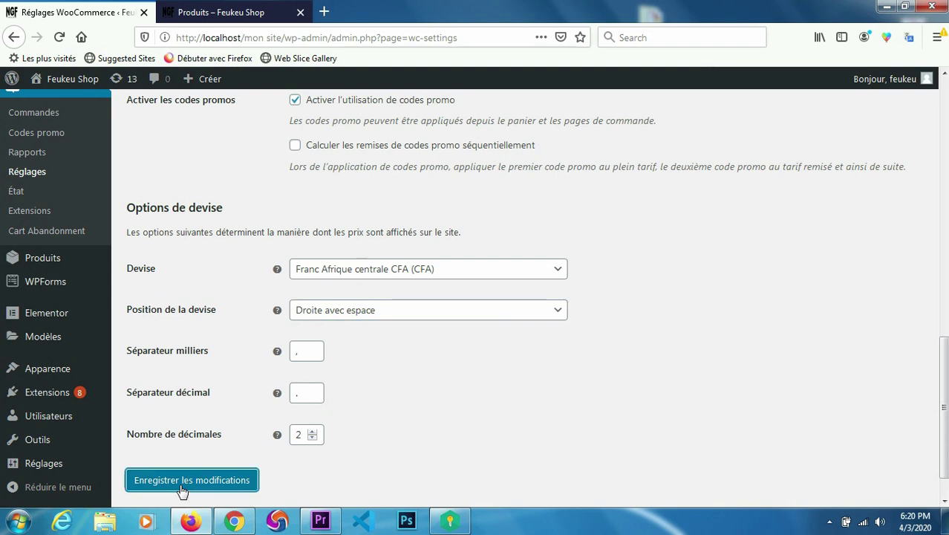
Reload the storefront's Store page to check the currency of the product prices, and return to the WooCommerce settings
left_click(236, 16)
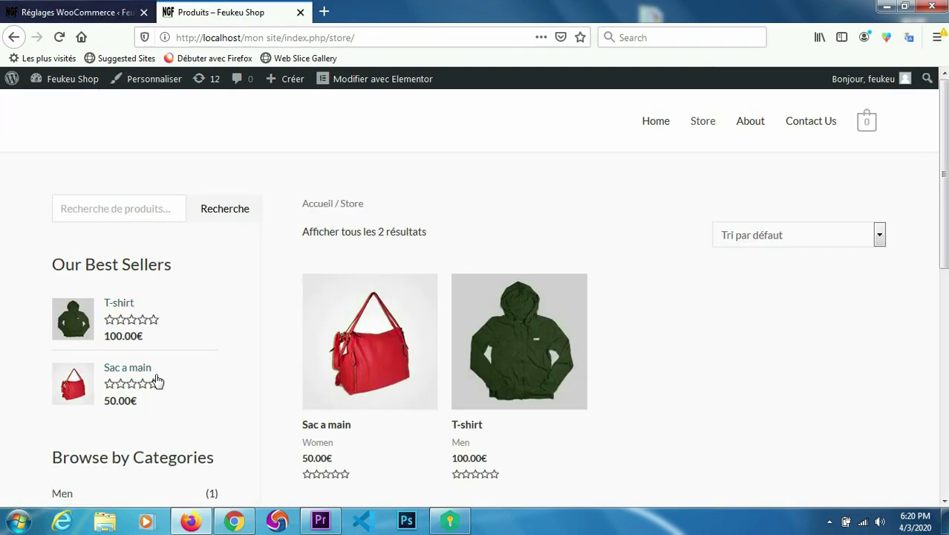
left_click(59, 37)
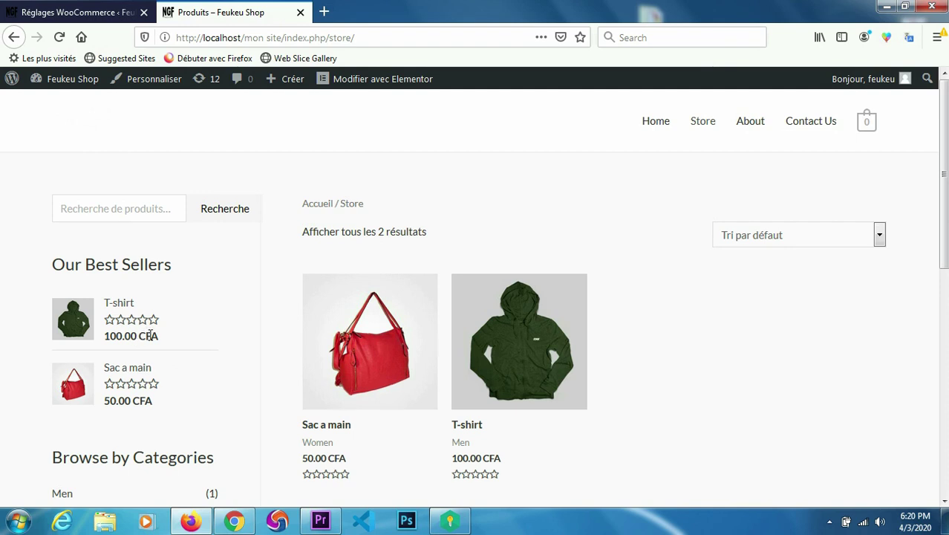
left_click(71, 12)
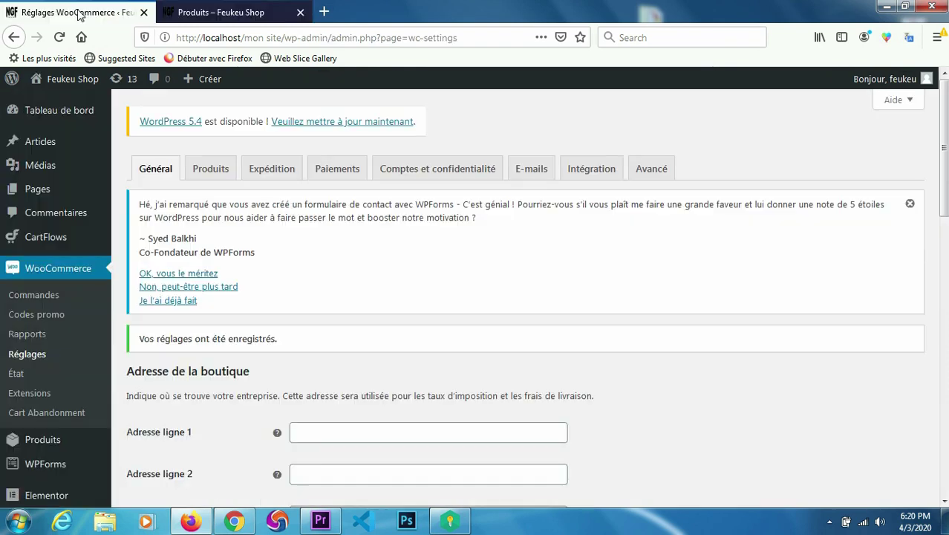
Open the WooCommerce product settings and choose Store as the shop page
mouse_move(944, 179)
left_mouse_down()
mouse_move(945, 195)
mouse_move(945, 182)
left_mouse_up()
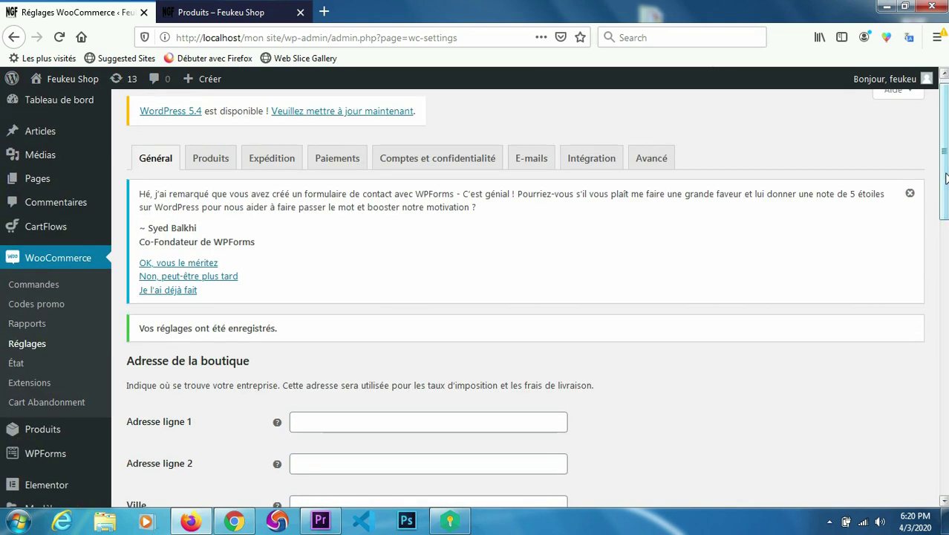
left_click(218, 171)
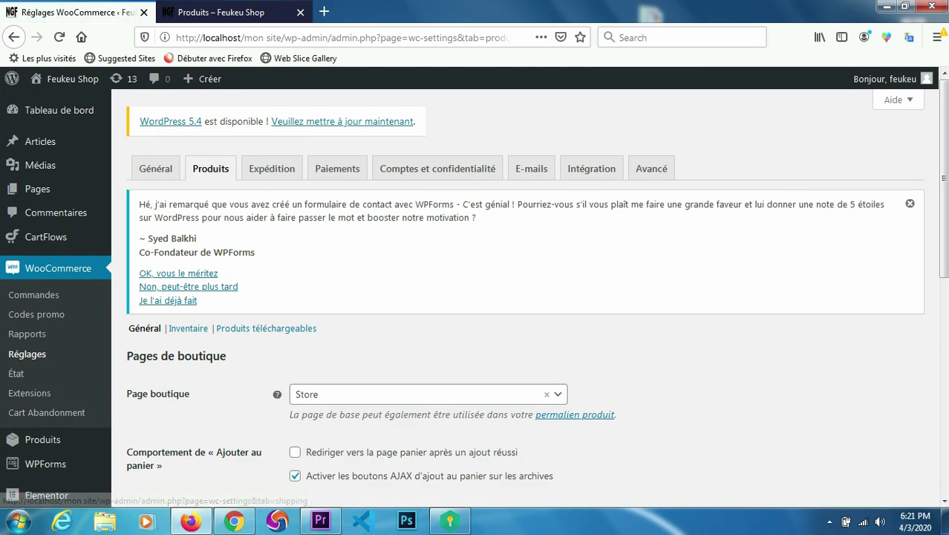
left_click_drag(943, 153, 943, 251)
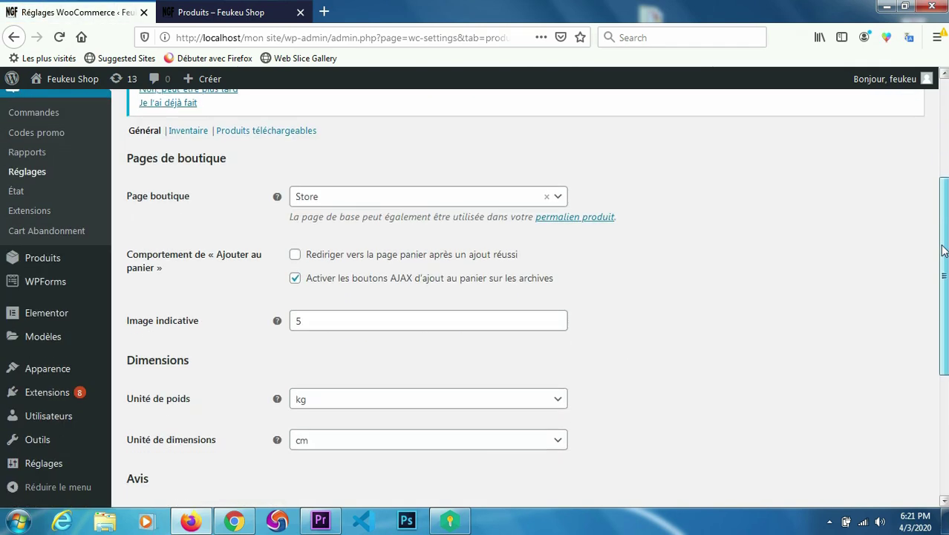
left_click(560, 196)
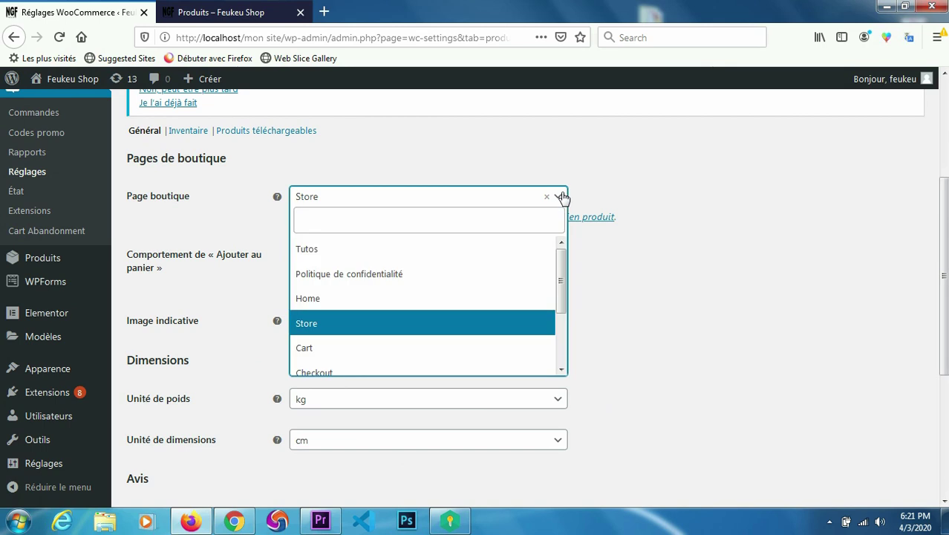
left_click(437, 324)
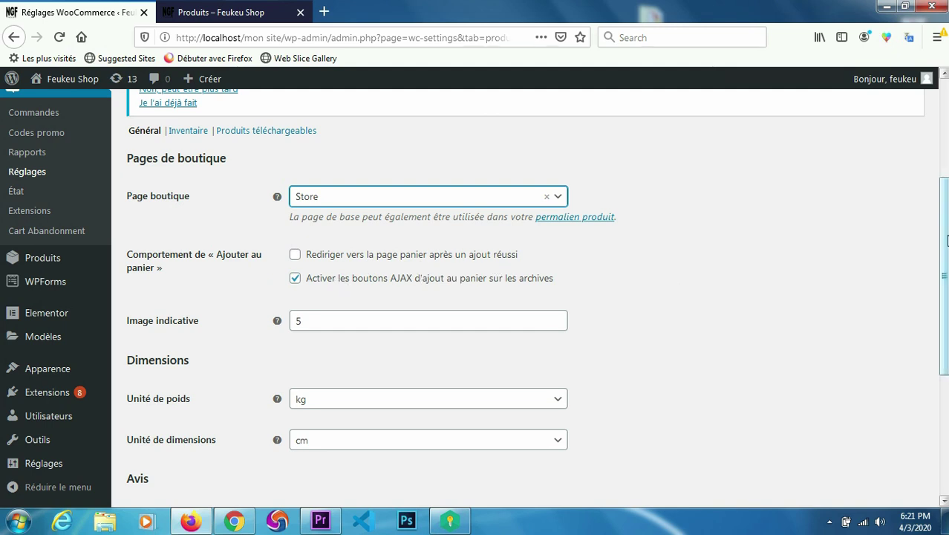
Choose cm as the product dimensions unit and save the product settings
scroll(947, 239, "down", 3)
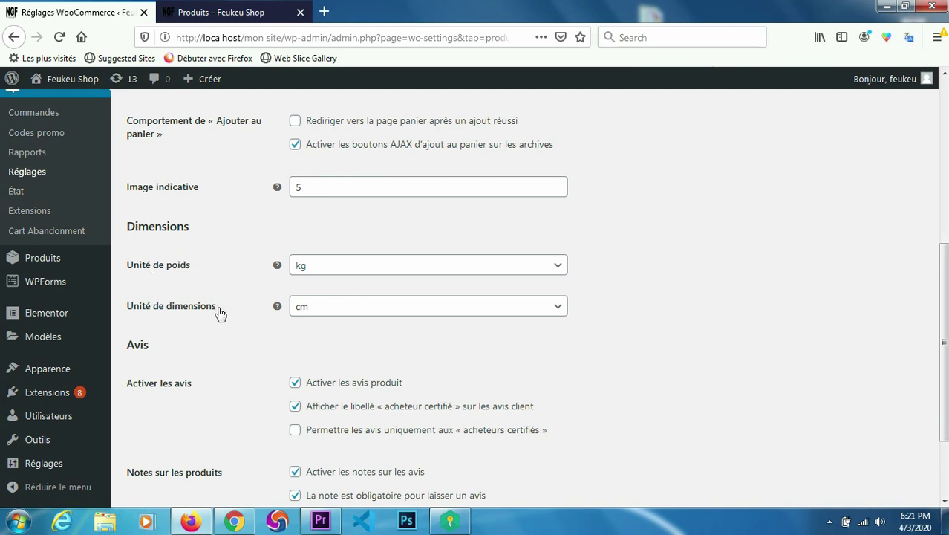
left_click(557, 310)
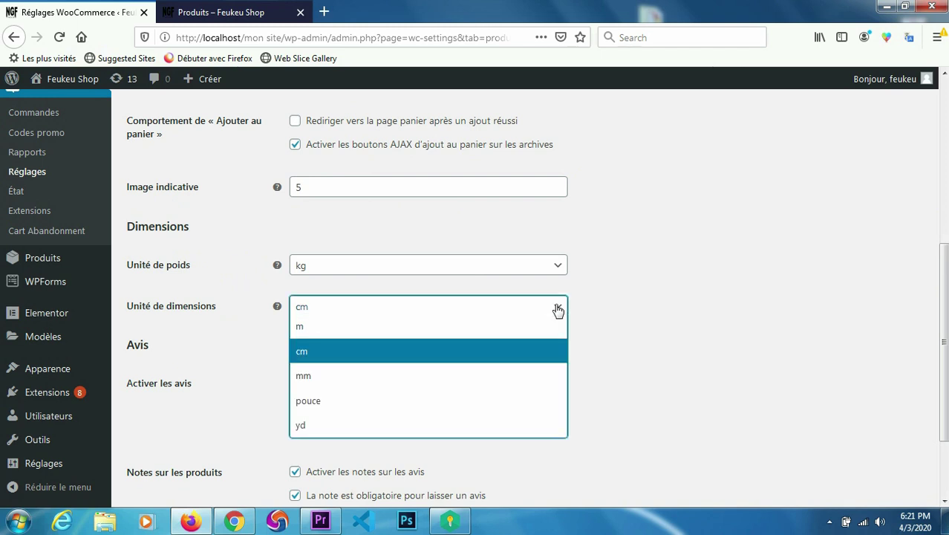
left_click(506, 351)
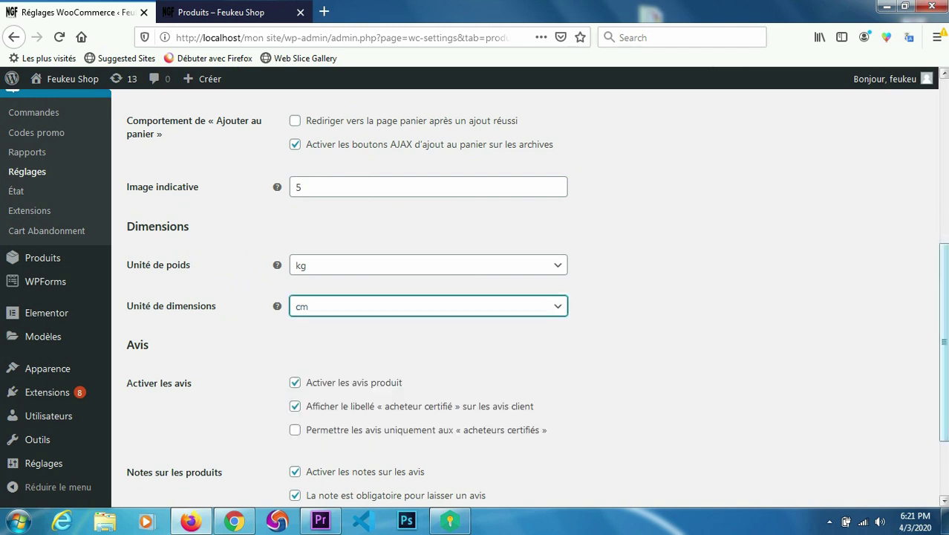
scroll(947, 301, "down", 1)
scroll(947, 301, "down", 2)
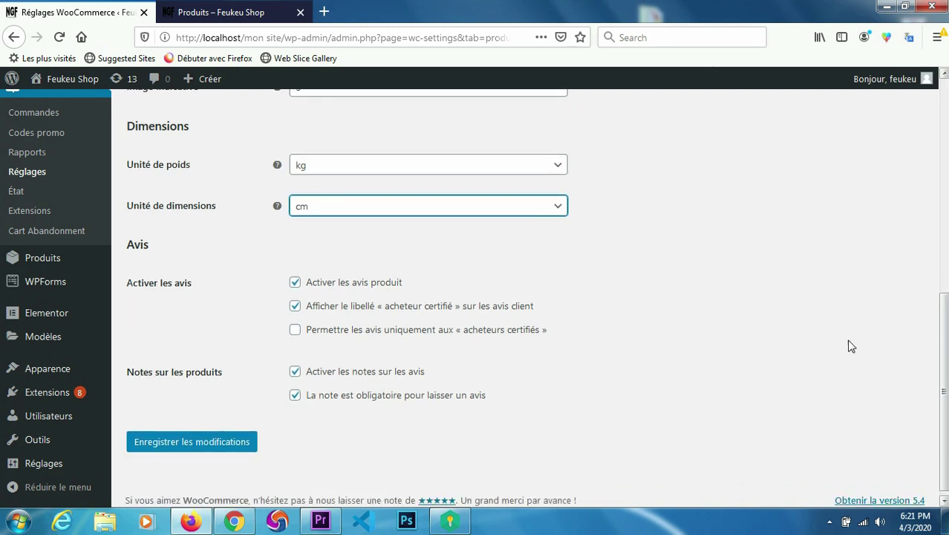
left_click(224, 445)
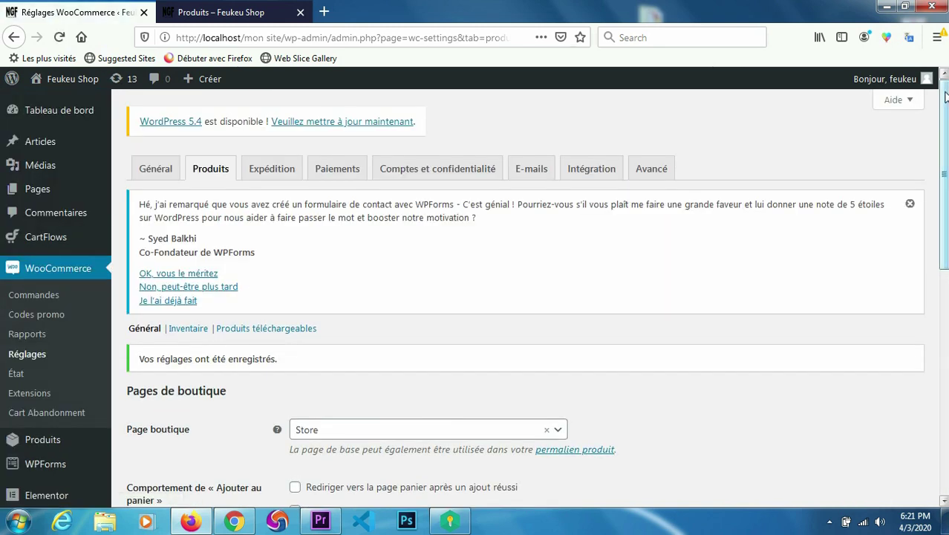
Open the WooCommerce shipping settings and start adding a new shipping zone
left_click(284, 171)
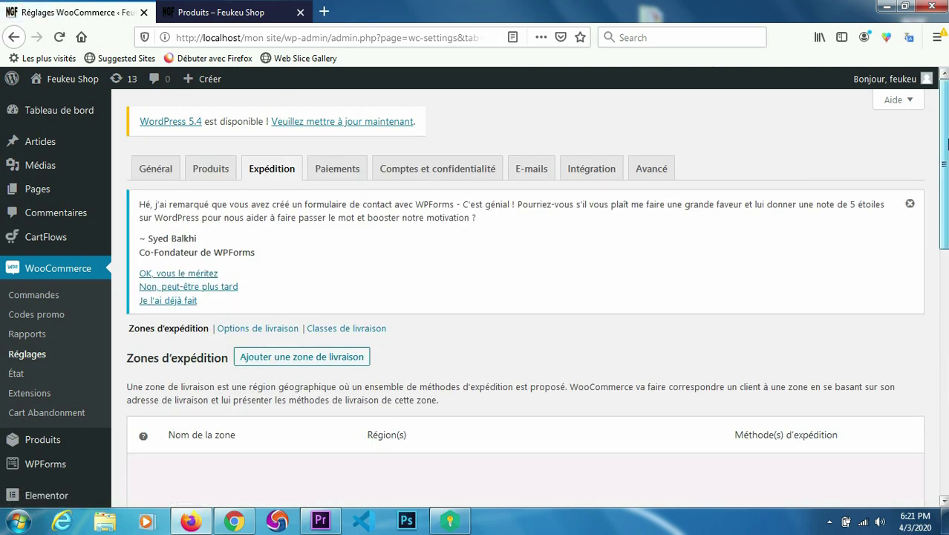
scroll(945, 160, "down", 3)
scroll(947, 159, "down", 2)
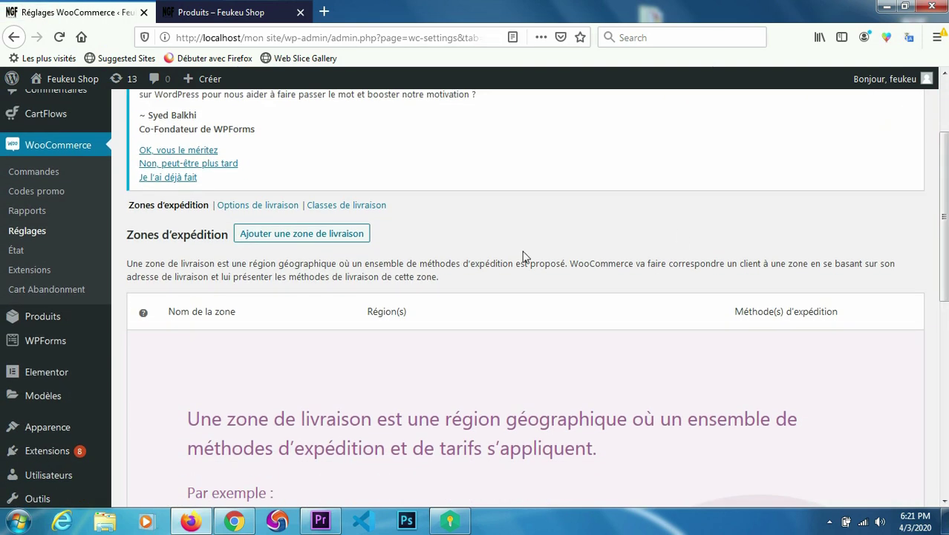
left_click(328, 236)
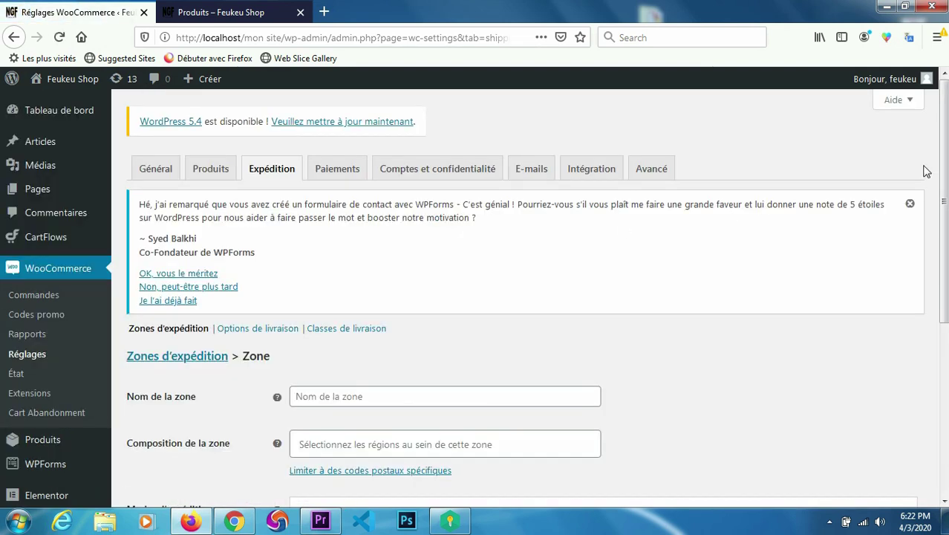
Look over the blank shipping zone form and the delivery options (Options de livraison)
scroll(946, 277, "down", 5)
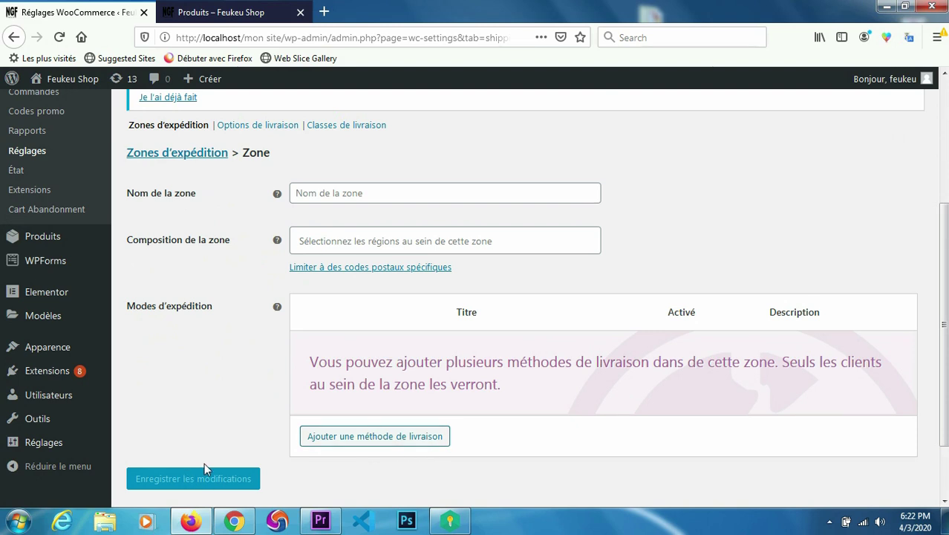
left_click(267, 128)
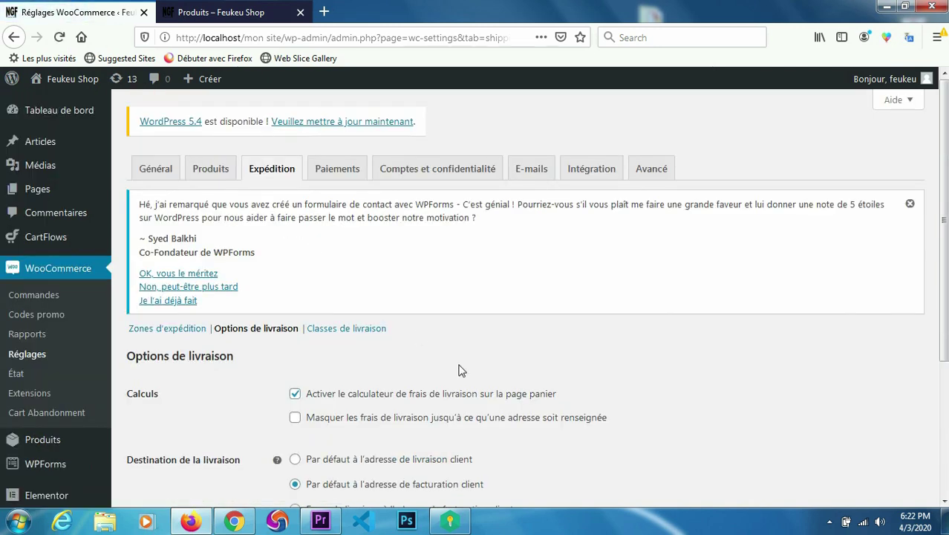
scroll(520, 297, "down", 5)
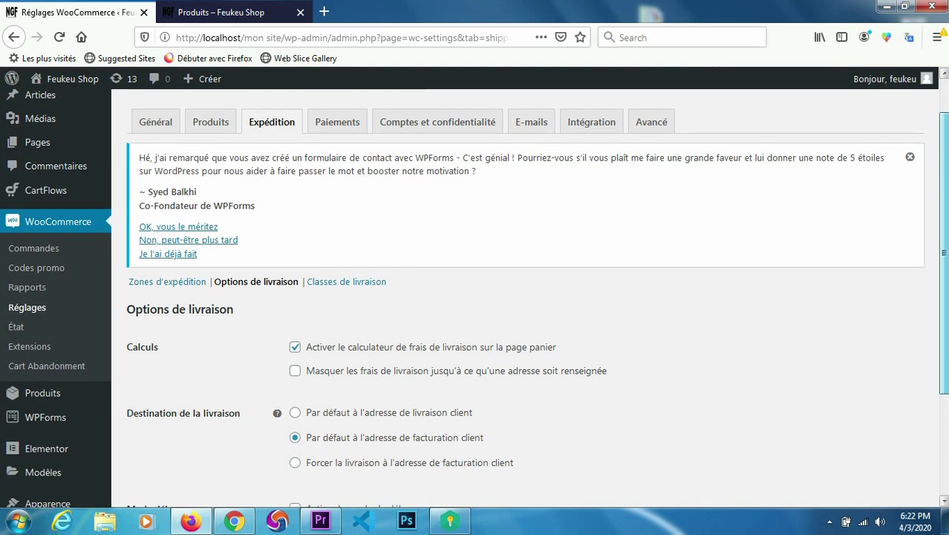
scroll(474, 299, "up", 1)
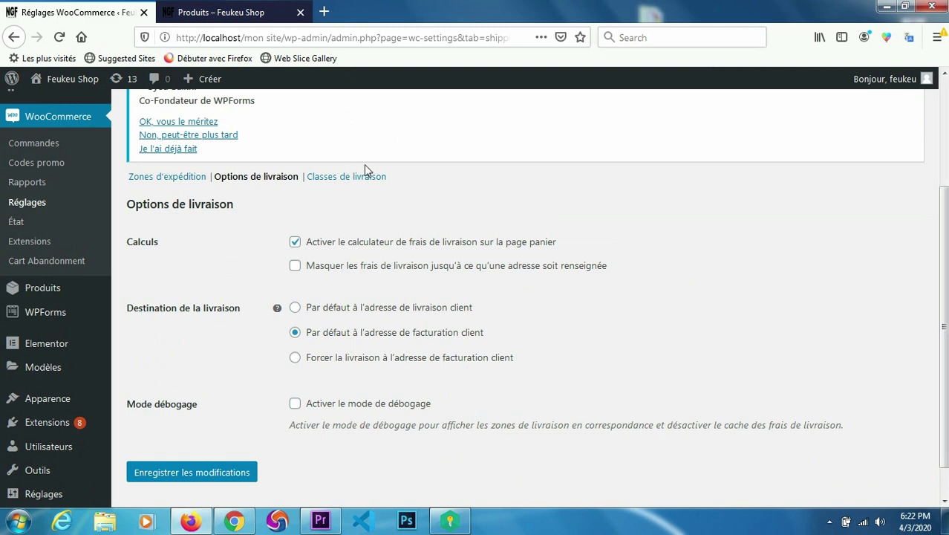
left_click_drag(946, 205, 942, 133)
Open the WooCommerce payment settings and the configuration of the PayPal payment method
left_click(338, 130)
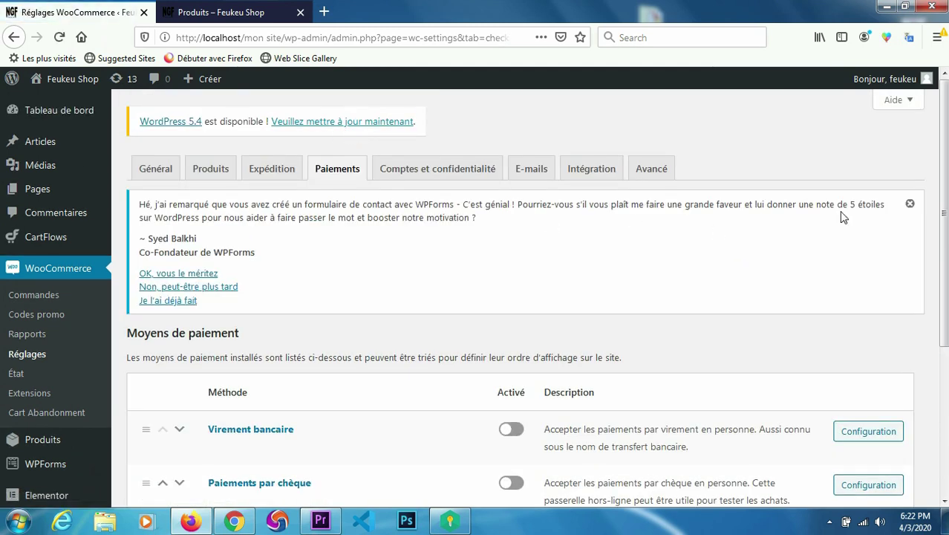
left_click_drag(945, 188, 946, 321)
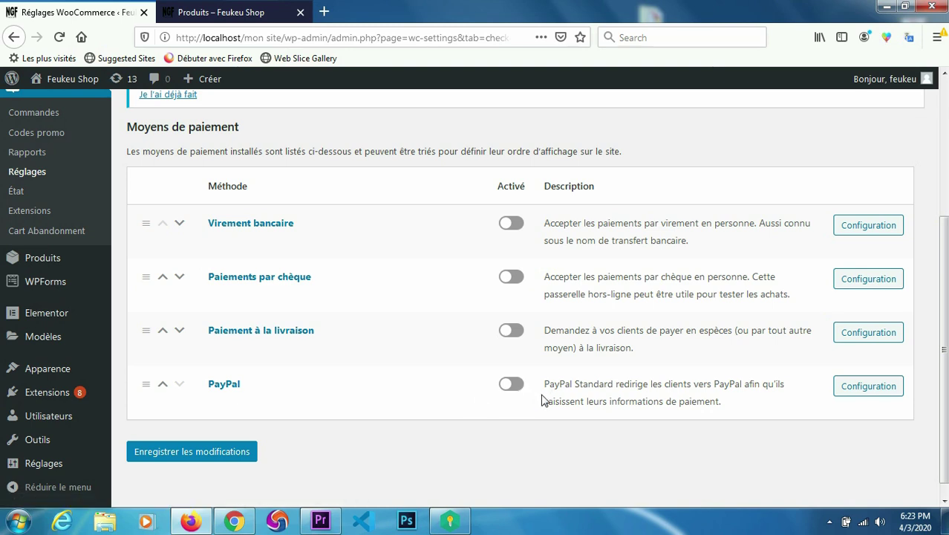
left_click(861, 392)
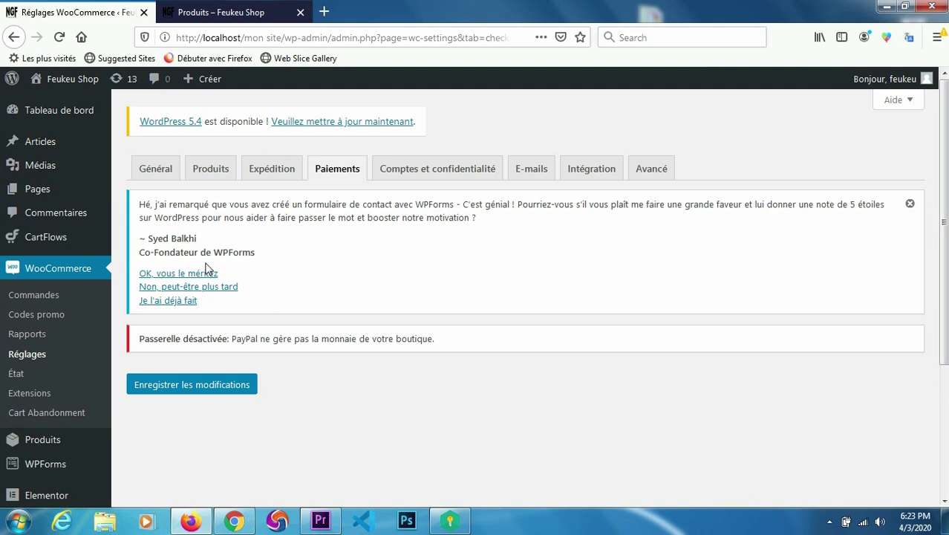
Return to the general WooCommerce settings and set the store country to France
left_click(163, 173)
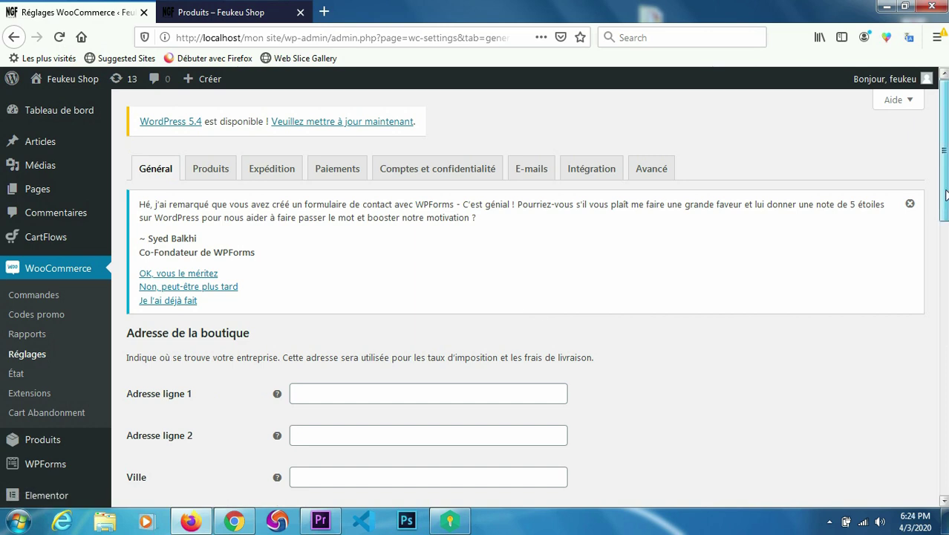
scroll(947, 178, "down", 5)
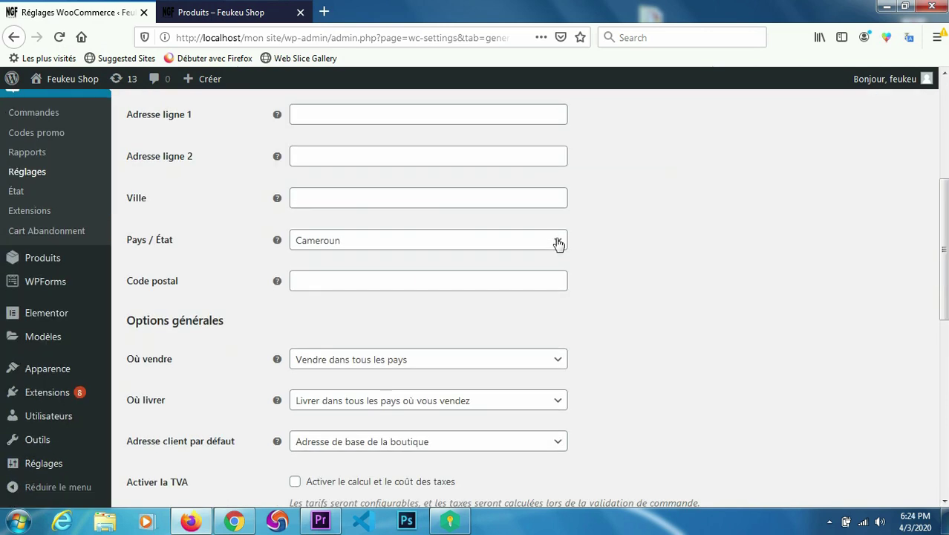
left_click(558, 244)
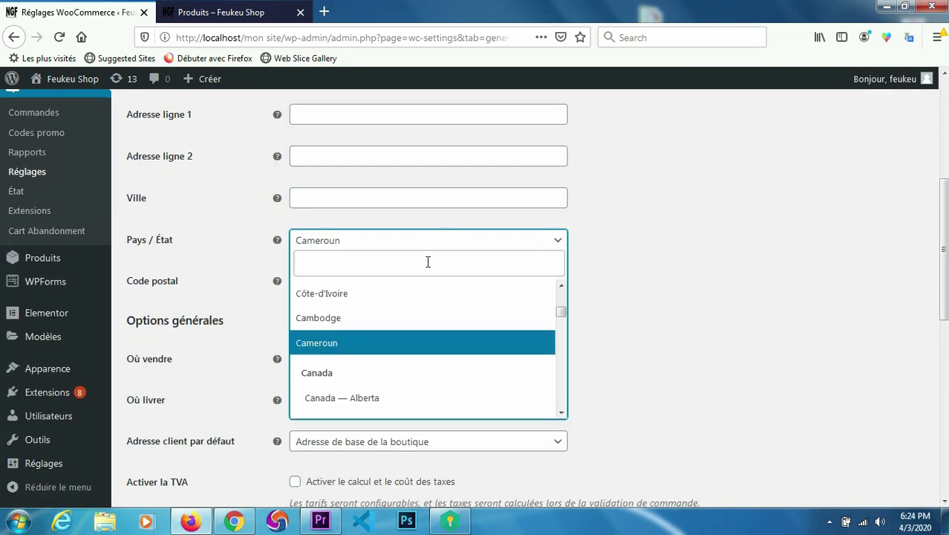
type("Fra")
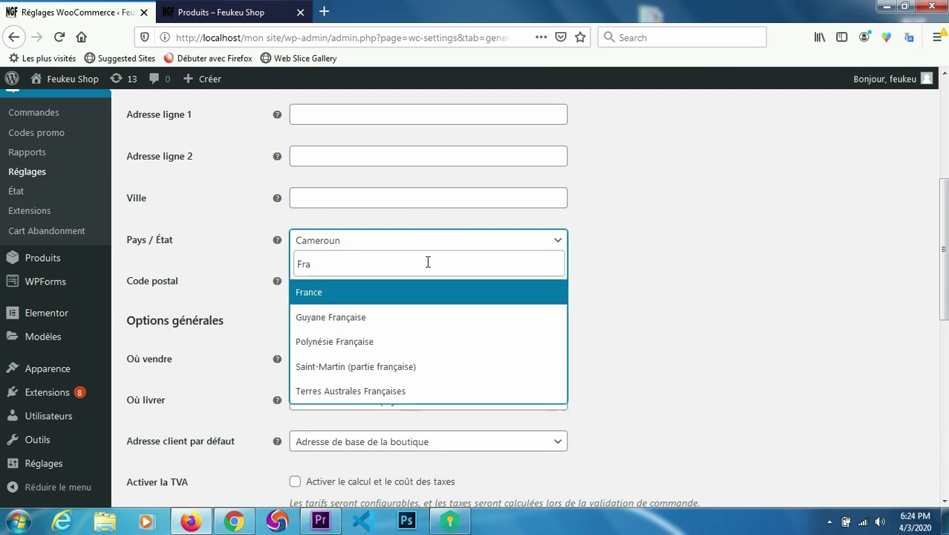
left_click(336, 298)
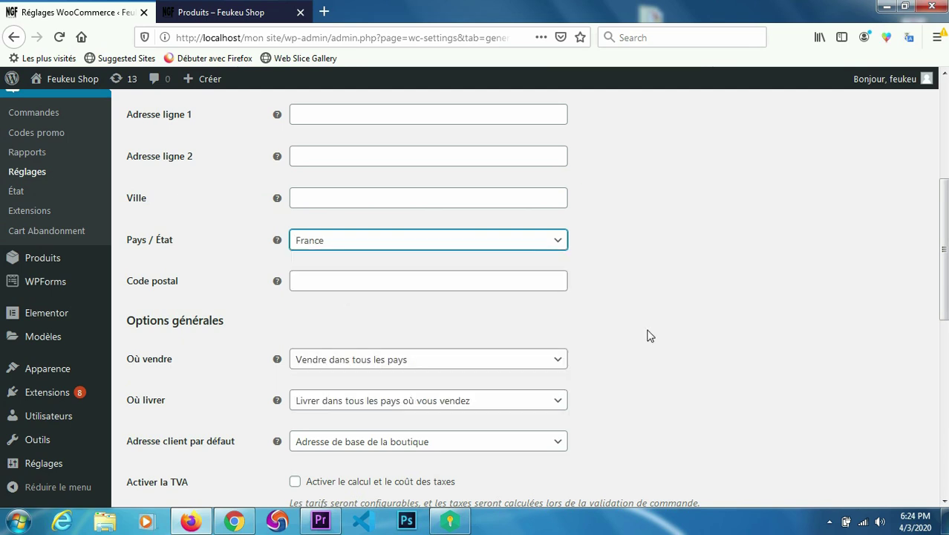
Set the store currency to Euro (€) and save the general settings
scroll(946, 236, "down", 5)
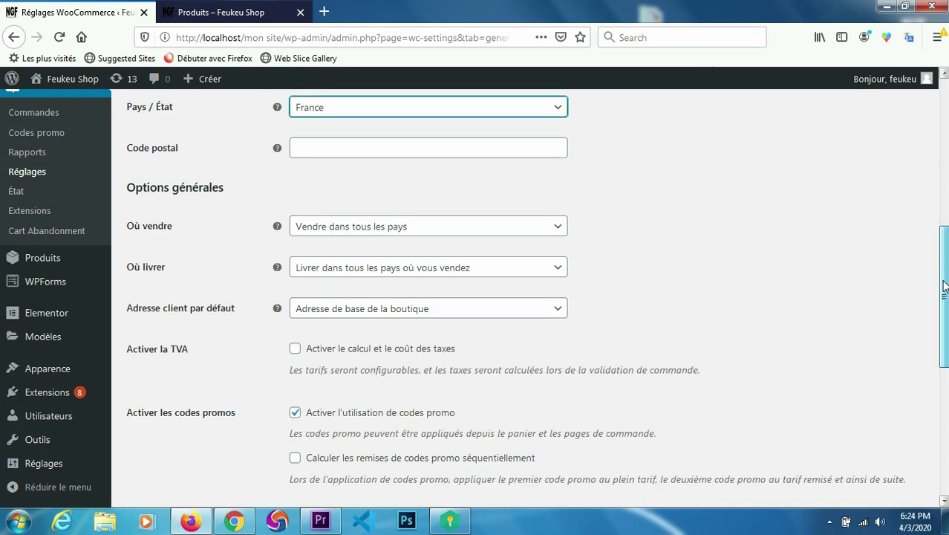
left_click_drag(942, 358, 947, 407)
left_click(554, 363)
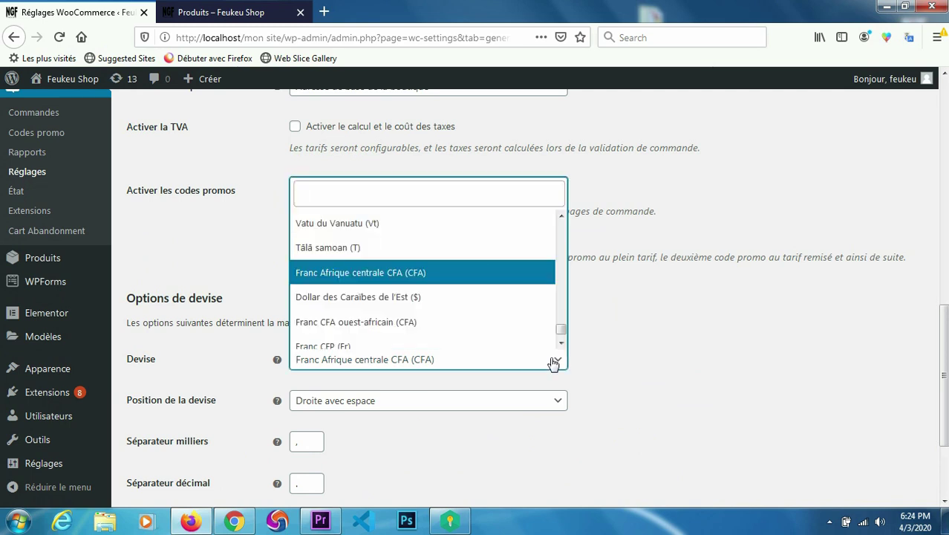
type("E")
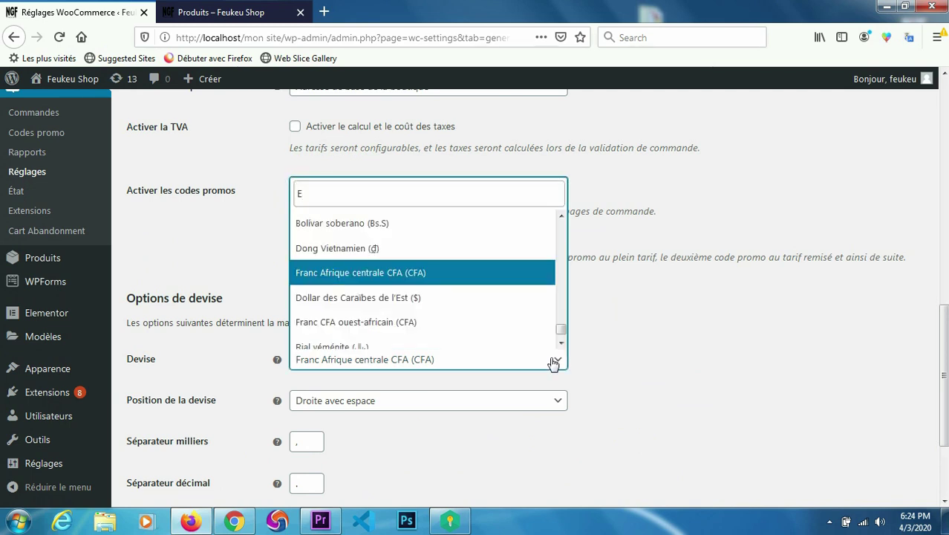
type("u")
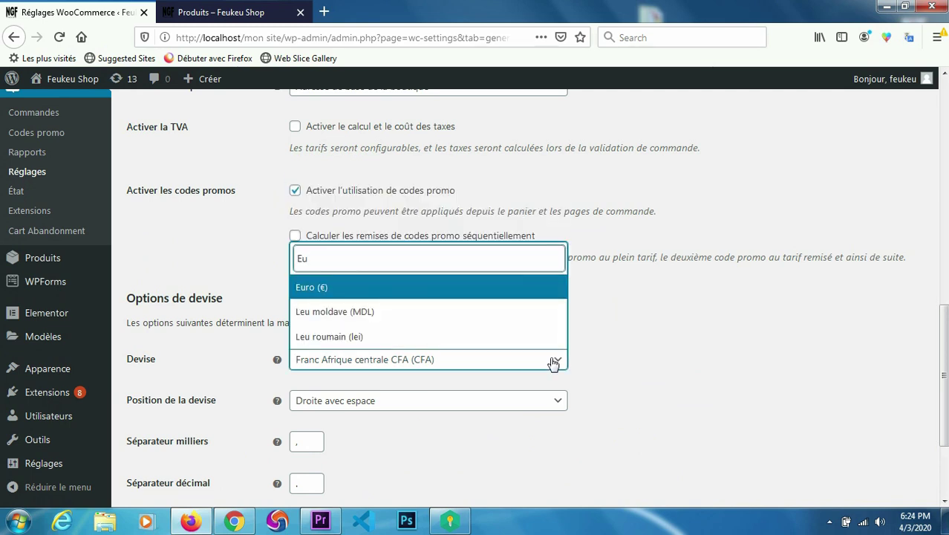
left_click(475, 294)
left_click_drag(944, 342, 946, 394)
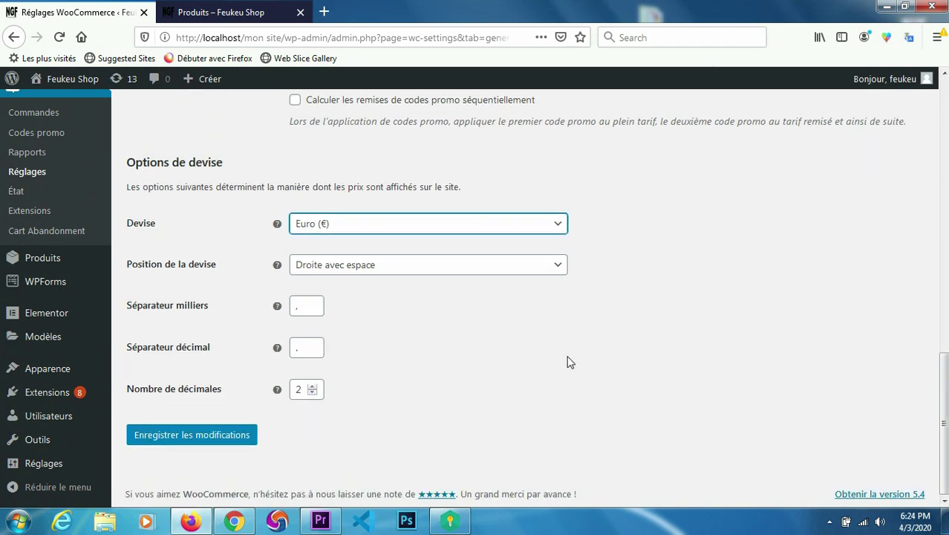
left_click(192, 435)
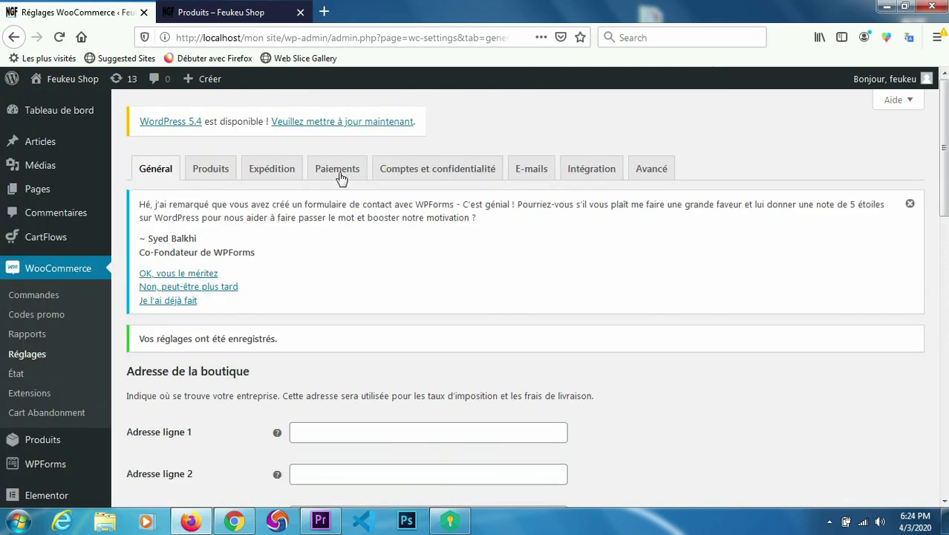
Reopen the payment settings and open the management page of the PayPal method
left_click(338, 173)
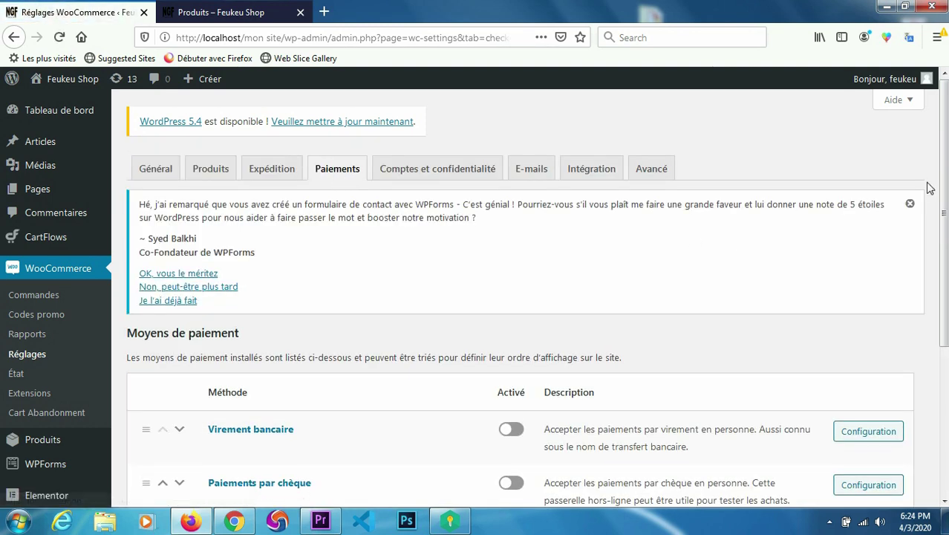
scroll(940, 223, "down", 5)
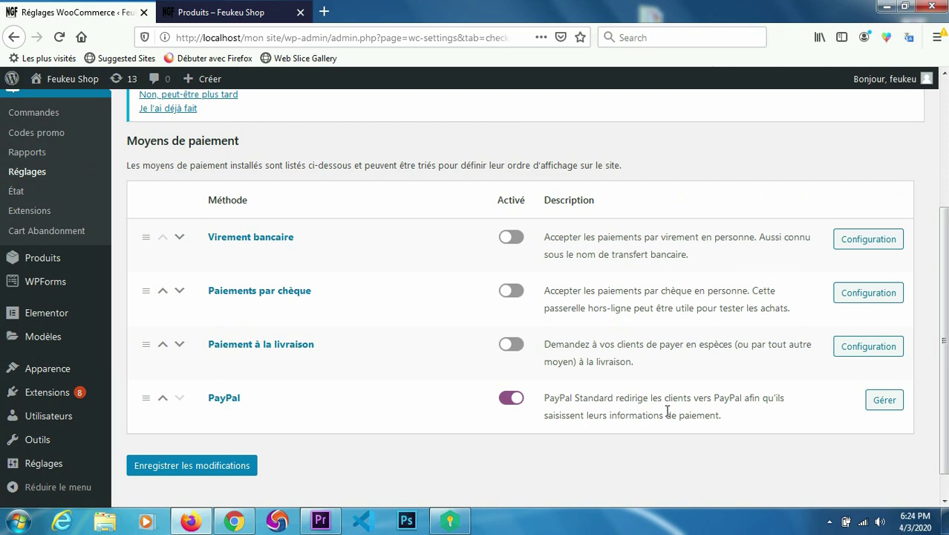
left_click(878, 405)
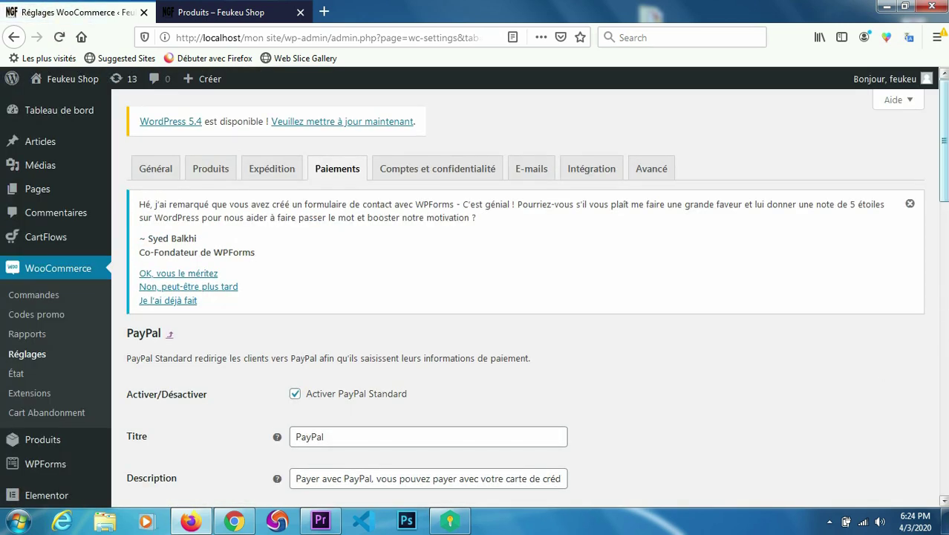
Review the PayPal settings from the account e-mail through the API credentials, and save them
left_click_drag(945, 179, 946, 275)
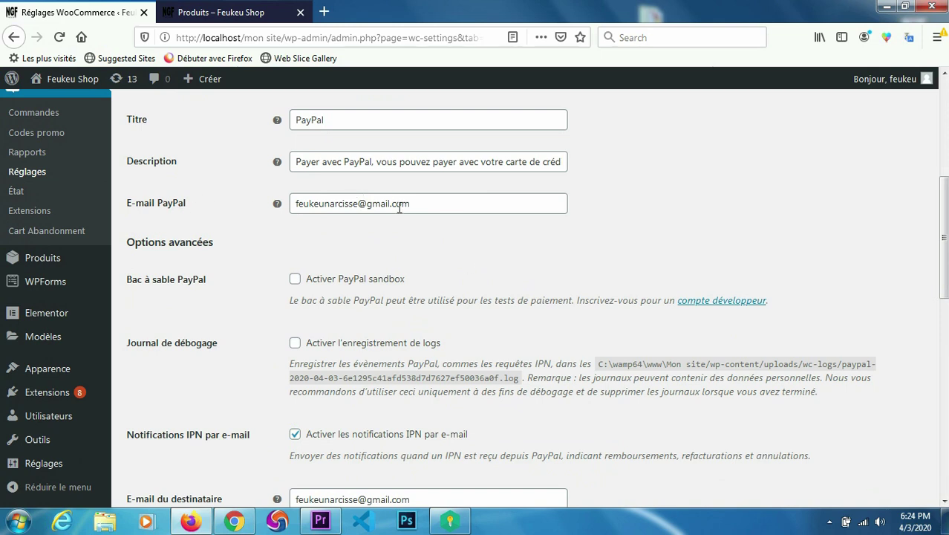
left_click_drag(945, 253, 947, 306)
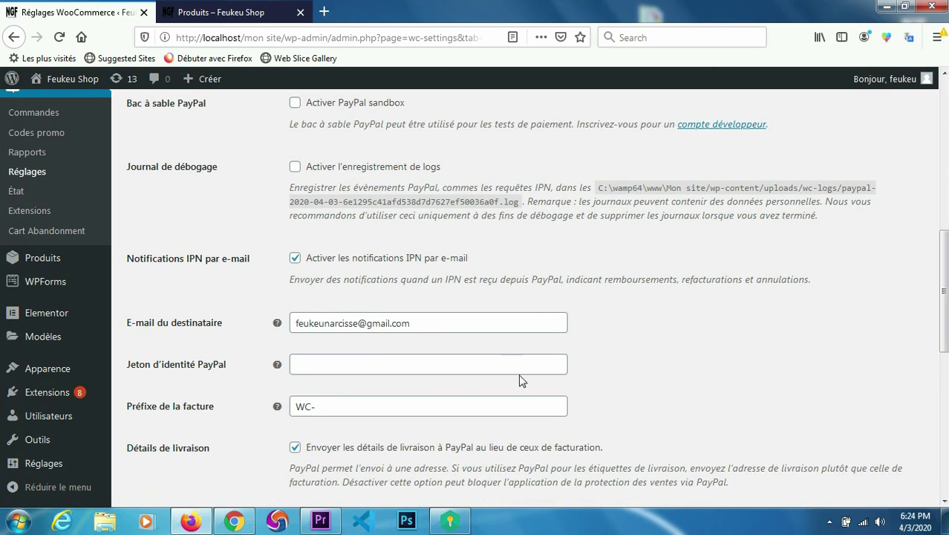
left_click_drag(946, 317, 947, 348)
scroll(947, 349, "down", 3)
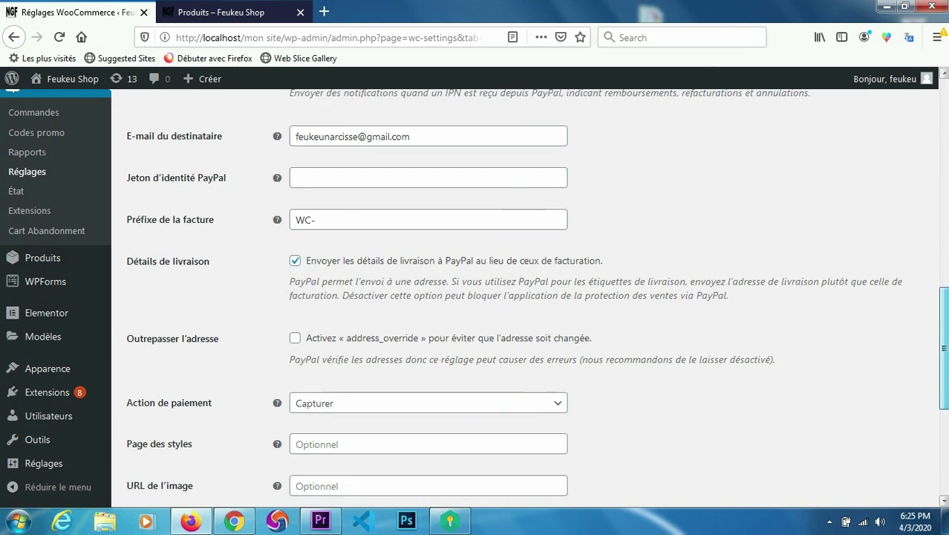
scroll(946, 438, "down", 5)
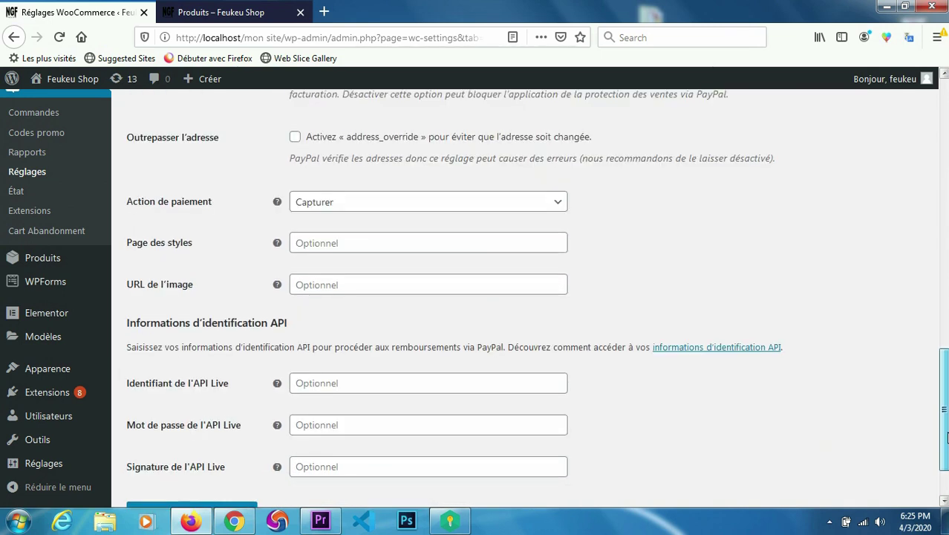
scroll(947, 438, "up", 2)
scroll(946, 438, "down", 1)
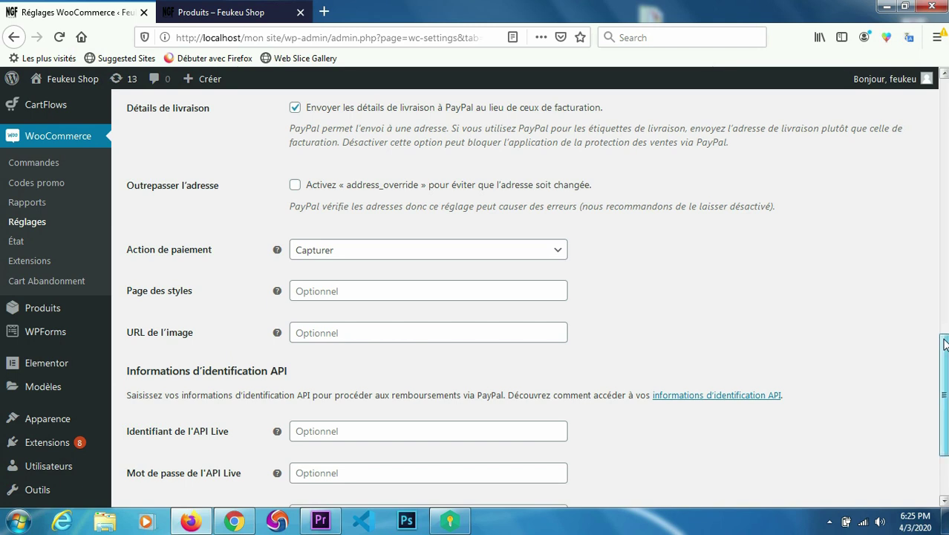
scroll(934, 395, "down", 2)
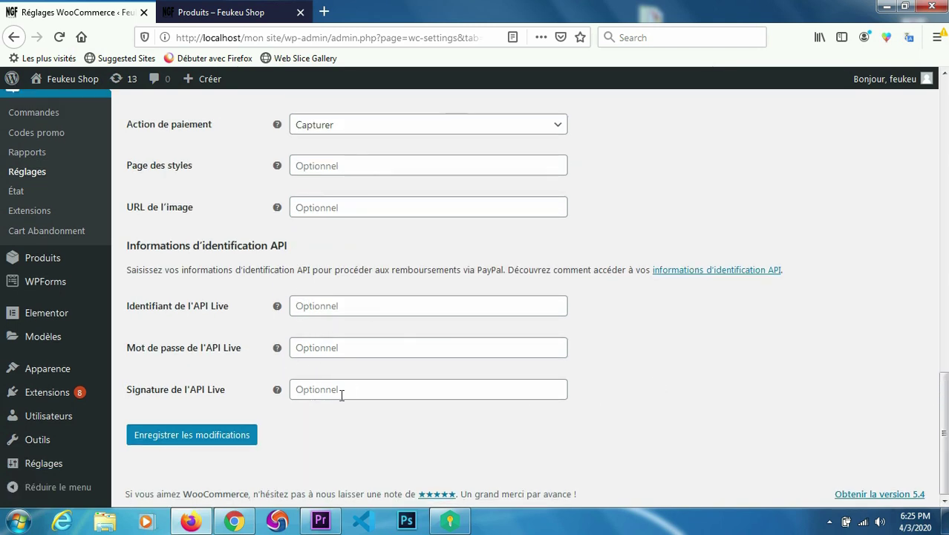
left_click(216, 440)
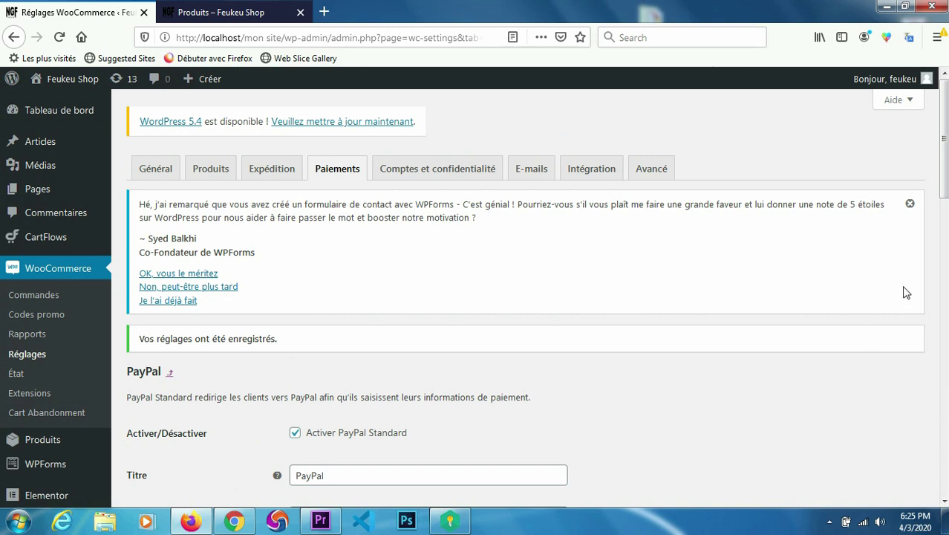
View the storefront's Store page, and return to the PayPal settings
left_click(246, 10)
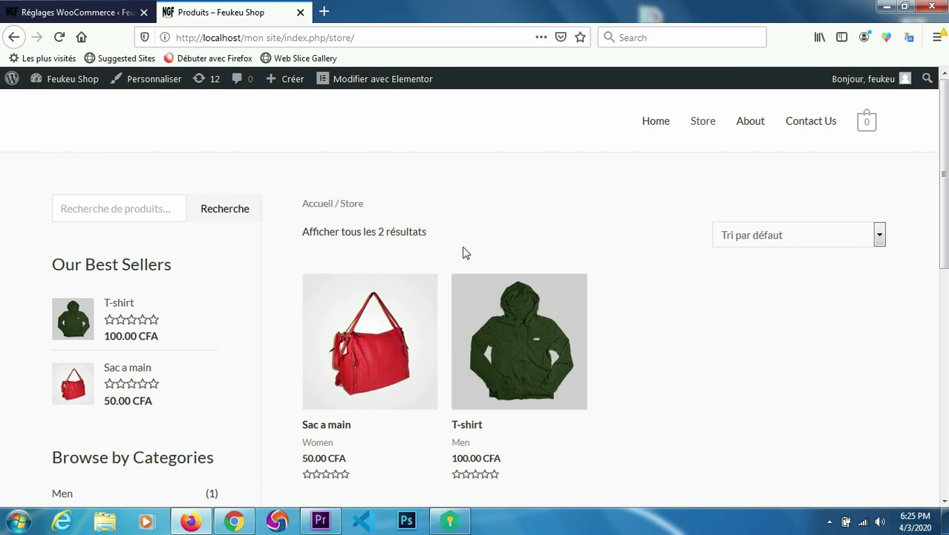
left_click(86, 12)
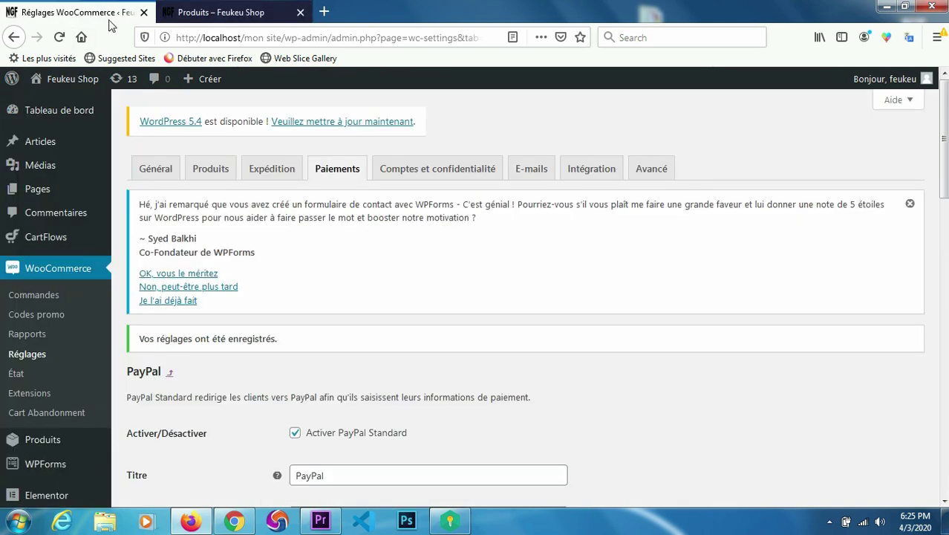
left_click_drag(946, 138, 944, 197)
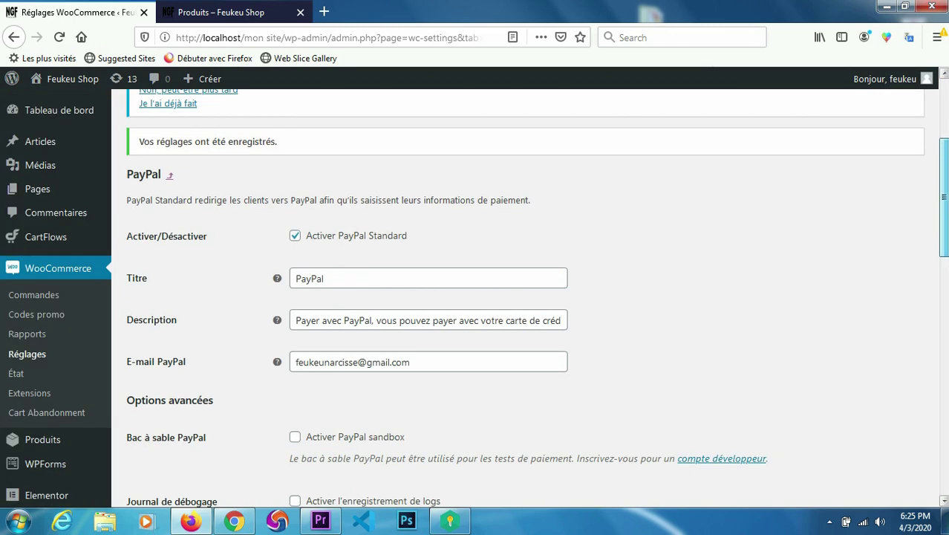
scroll(393, 221, "up", 4)
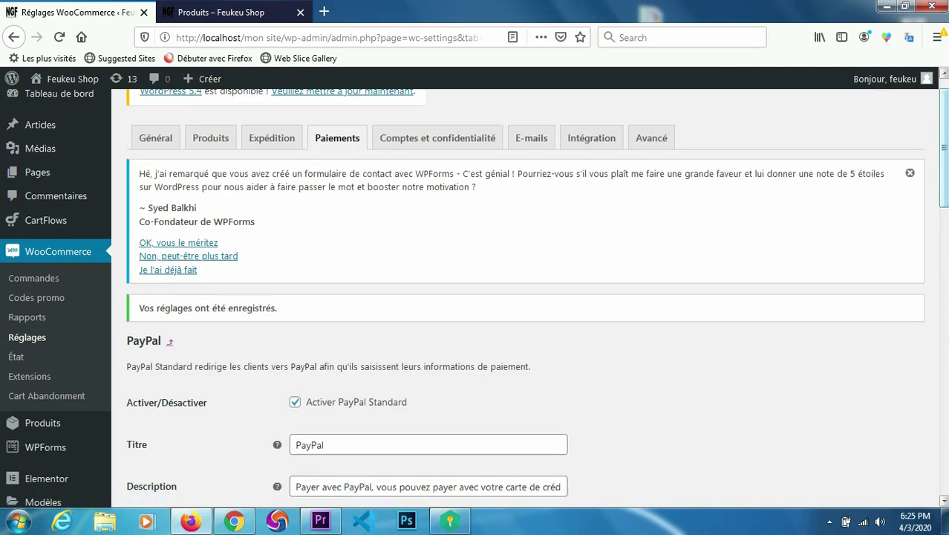
Return to the general store settings and set the shop's country to Cameroun
left_click(149, 142)
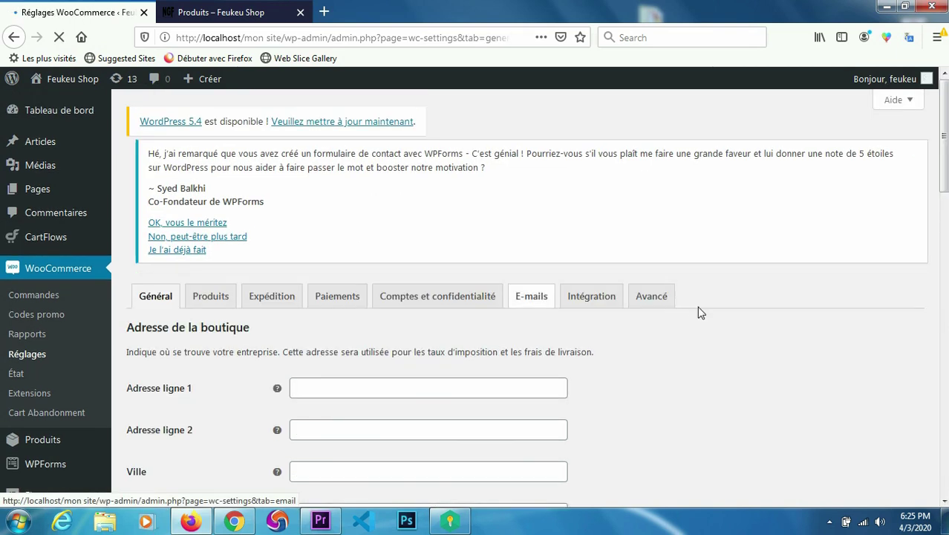
scroll(946, 251, "down", 5)
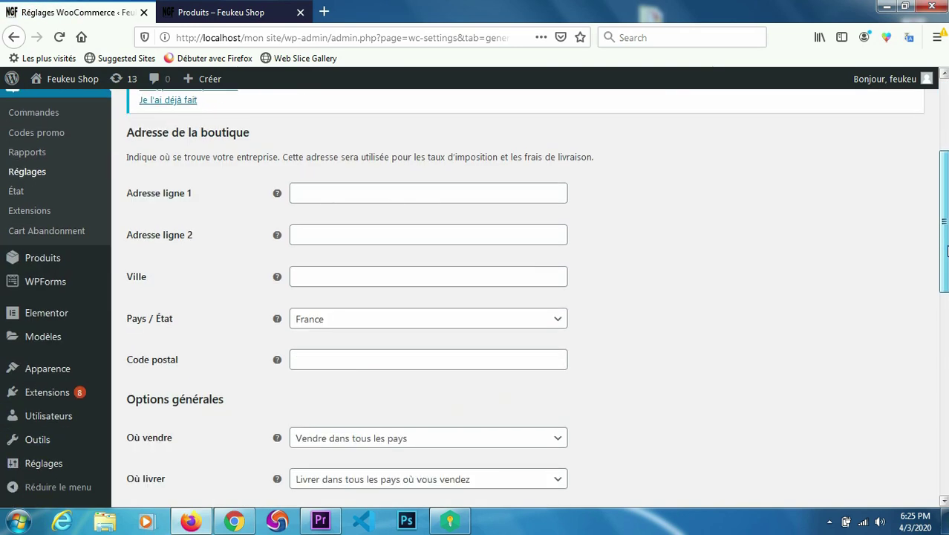
left_click(551, 321)
left_click(503, 341)
type("Cam")
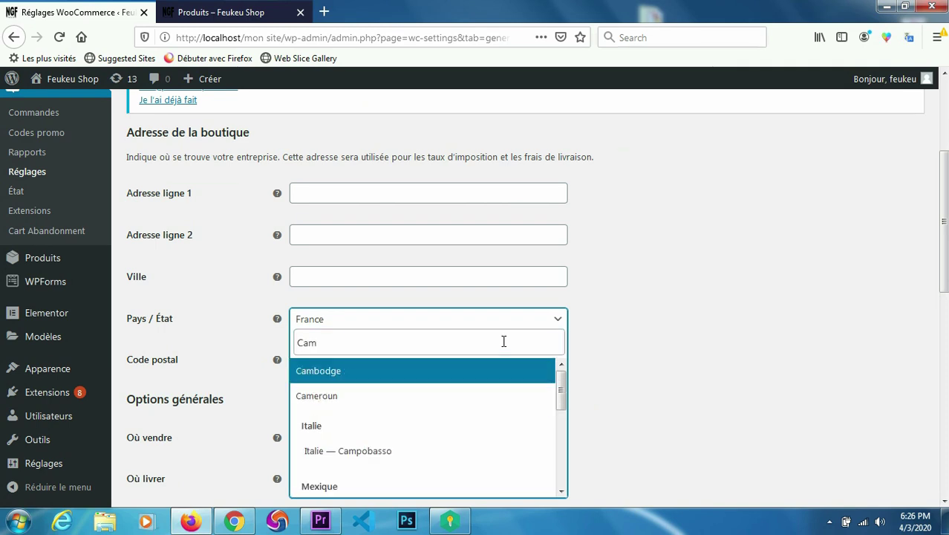
type("eroun")
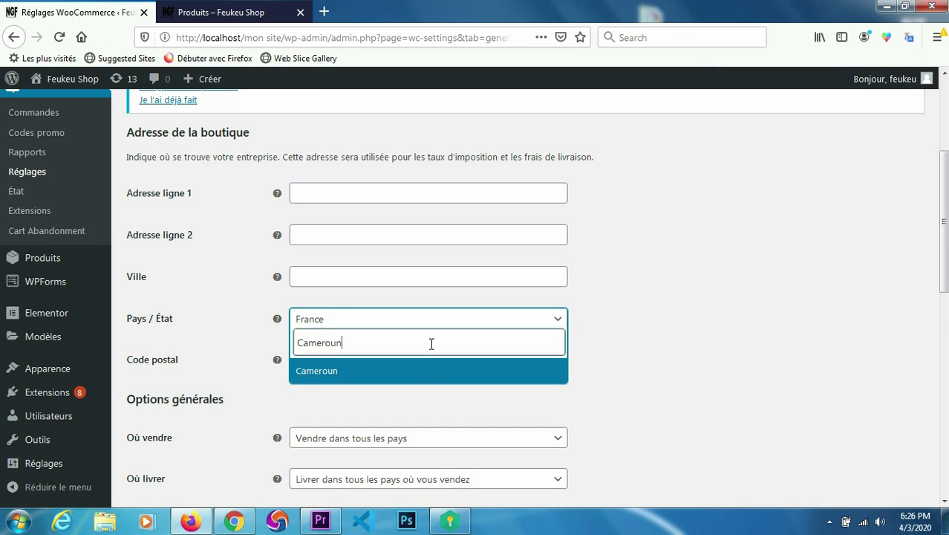
left_click(402, 375)
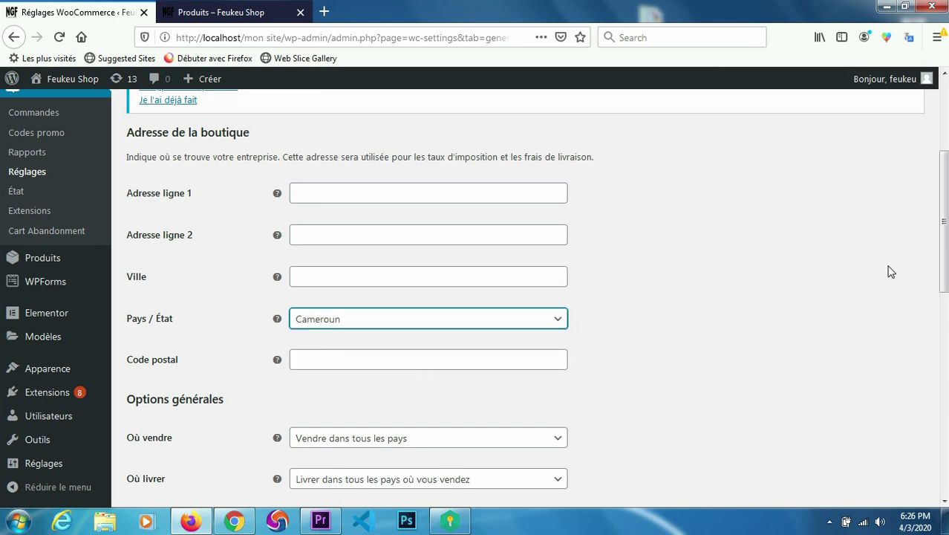
Check the currency choices, keep Euro (€) selected, and save the general settings
left_click_drag(947, 252, 947, 400)
left_click(561, 375)
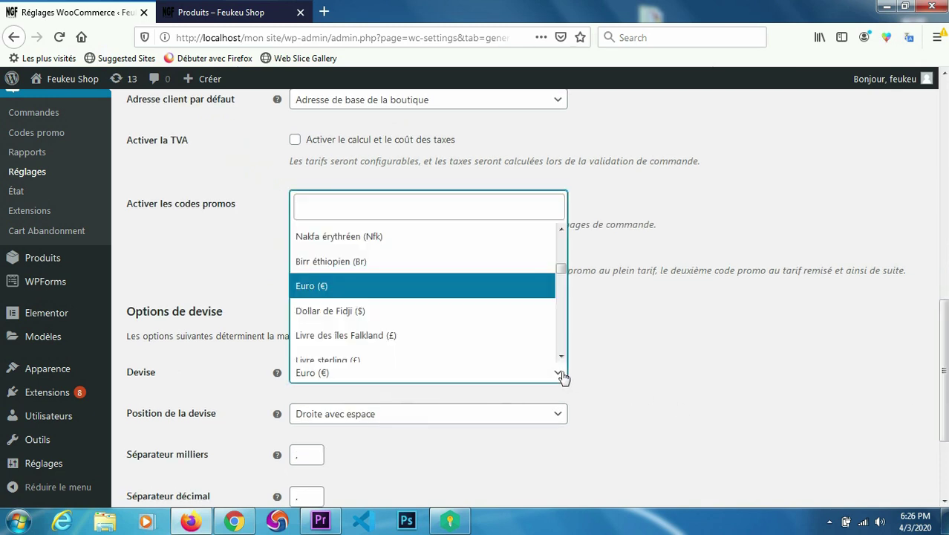
left_click(562, 376)
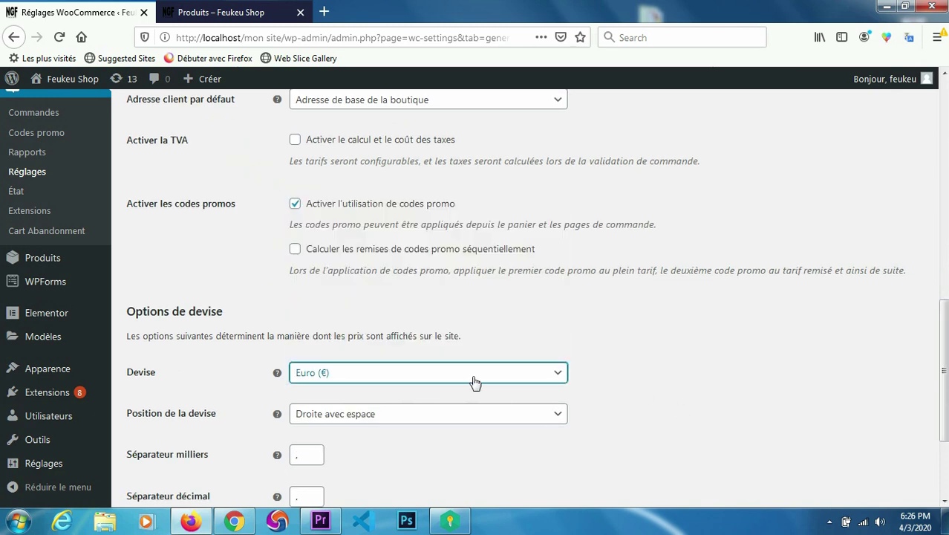
scroll(905, 321, "down", 4)
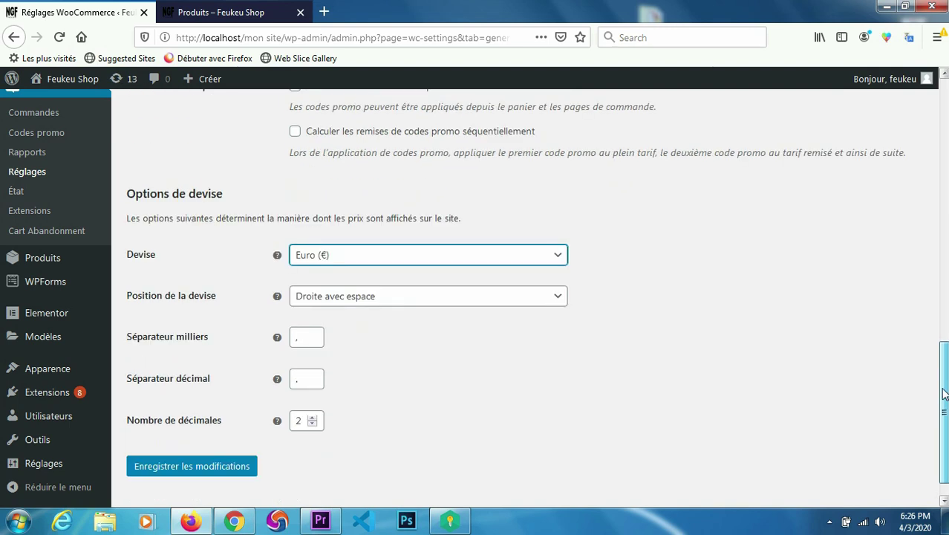
left_click(224, 443)
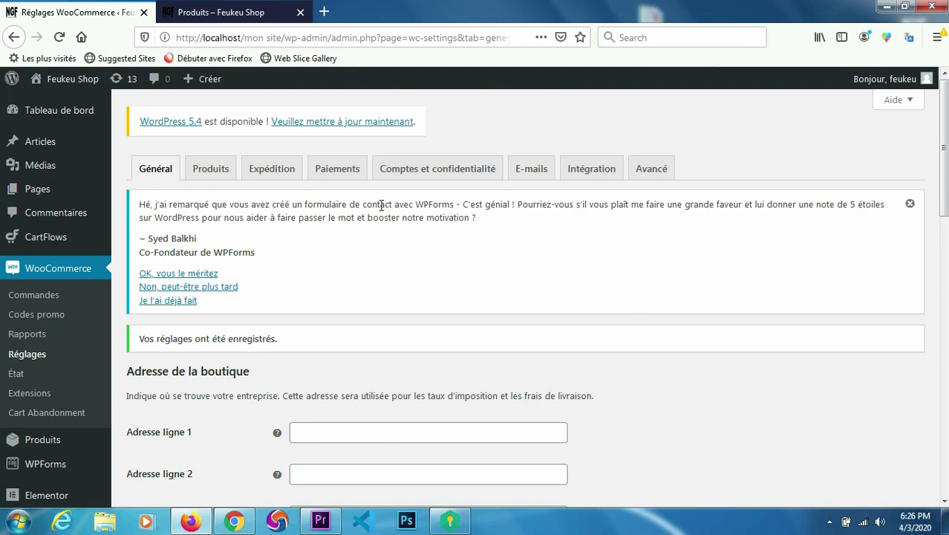
Reopen the payment settings and review the list of available payment methods
left_click(329, 170)
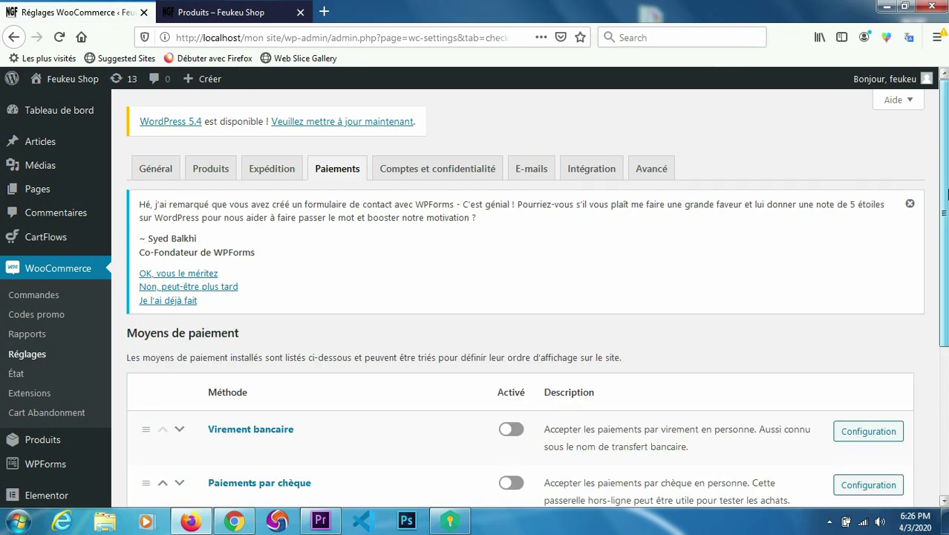
scroll(947, 193, "down", 3)
scroll(535, 315, "down", 2)
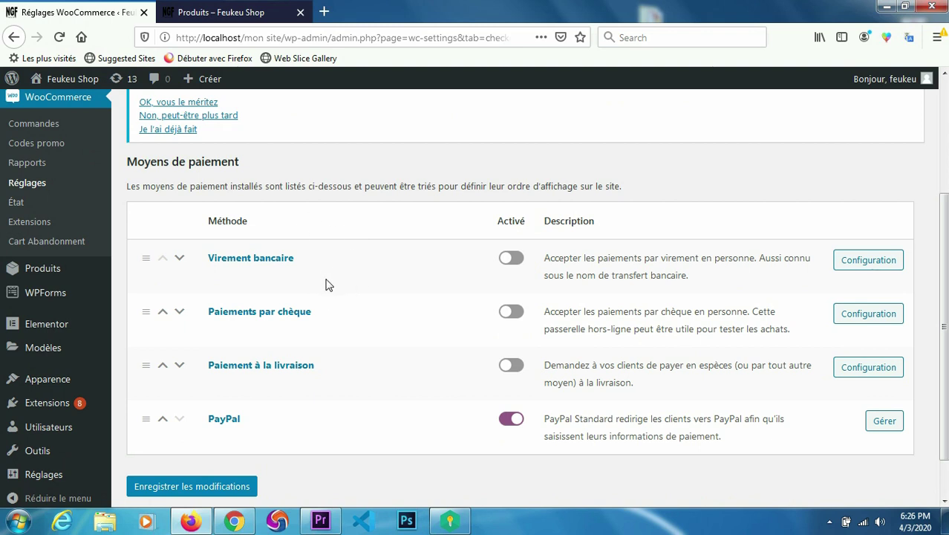
scroll(946, 235, "up", 3)
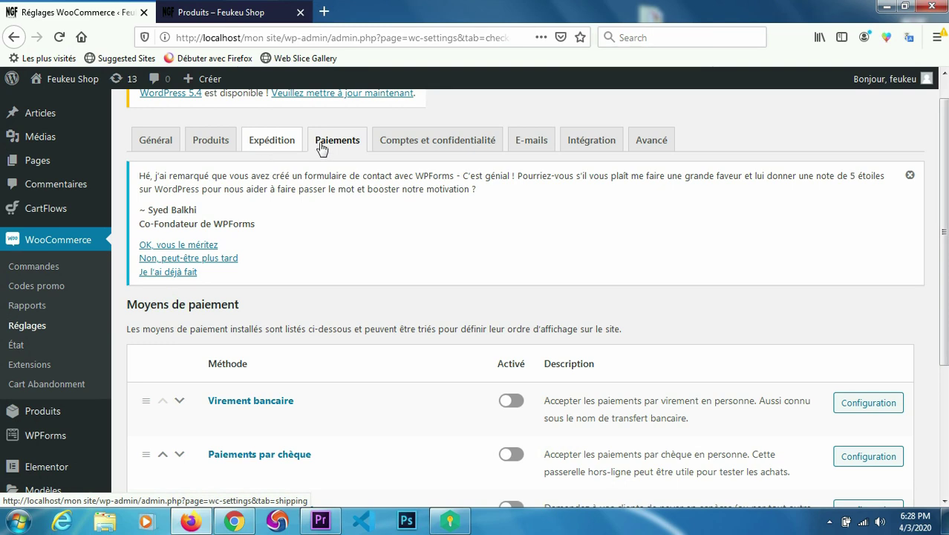
Review the accounts and privacy settings, from guest checkout and account creation through the privacy policy texts
left_click(439, 146)
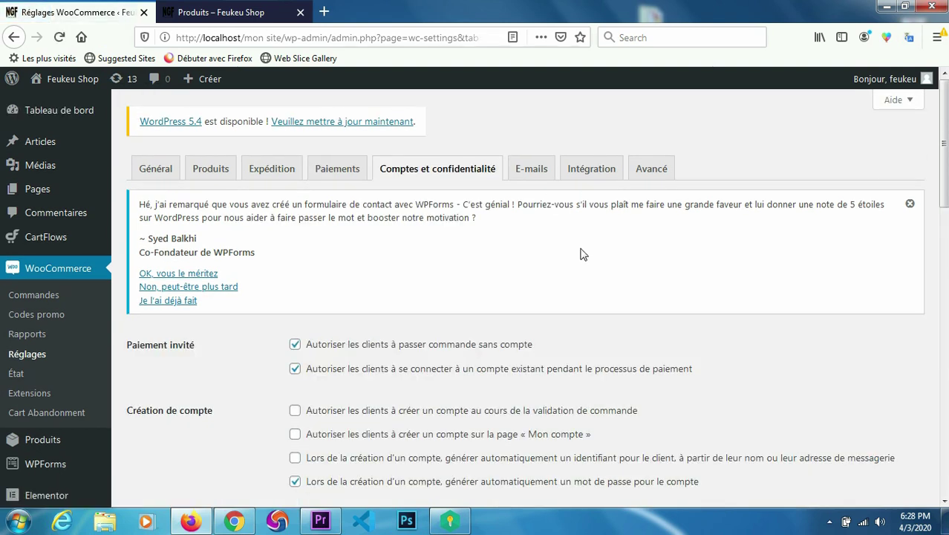
left_click_drag(944, 176, 933, 350)
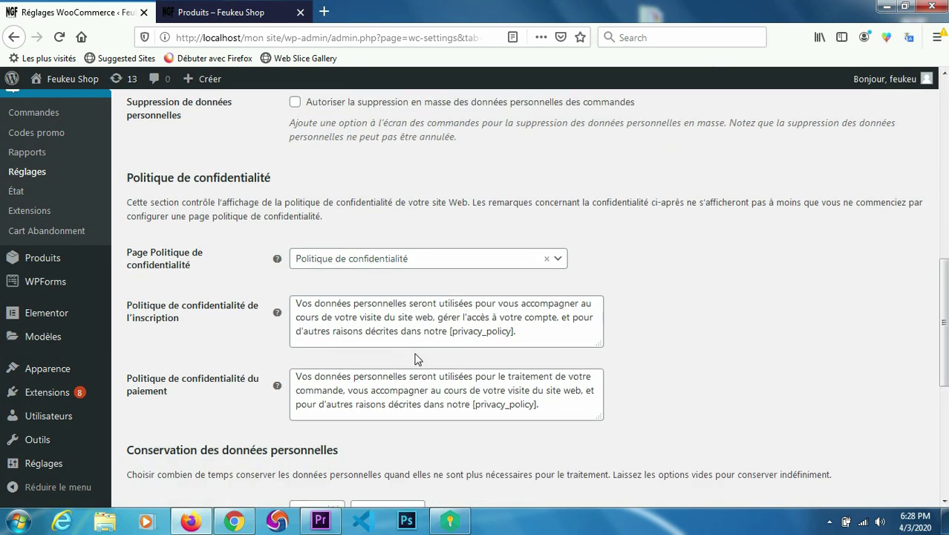
left_click_drag(940, 341, 945, 154)
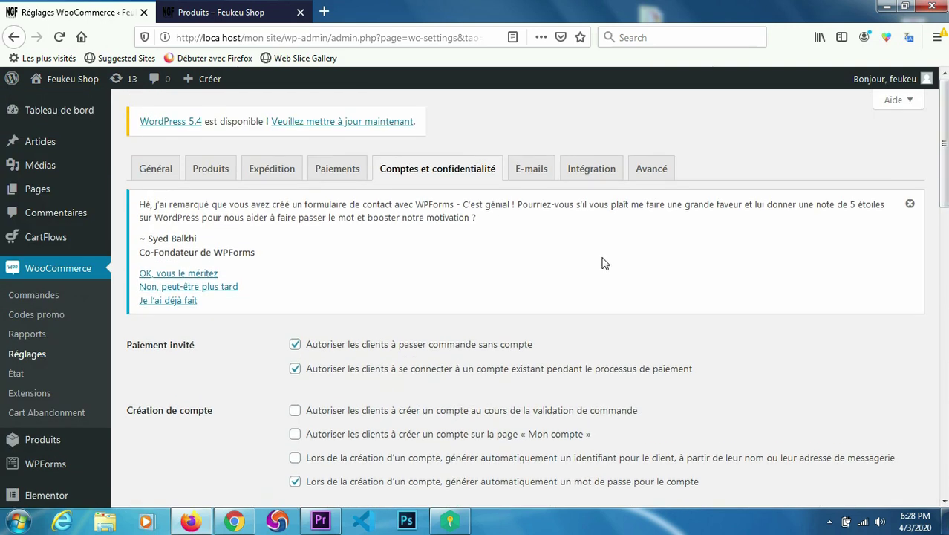
Review the e-mail notification settings and the recipients listed for each order status
left_click(532, 171)
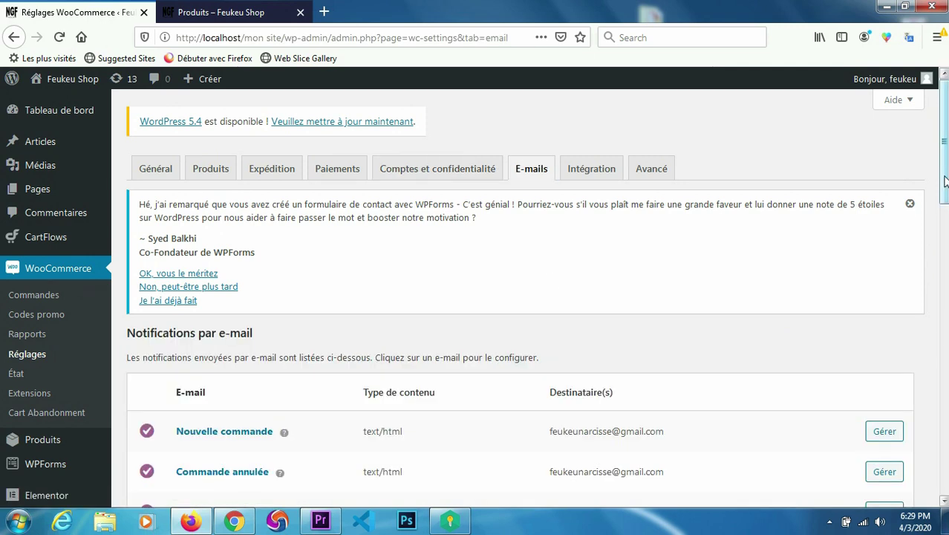
left_click_drag(944, 181, 944, 255)
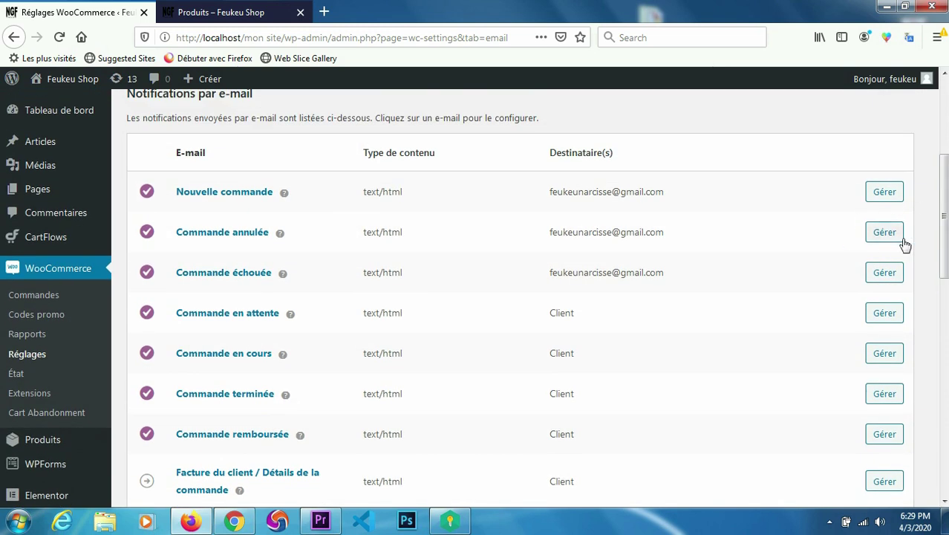
left_click_drag(945, 251, 947, 169)
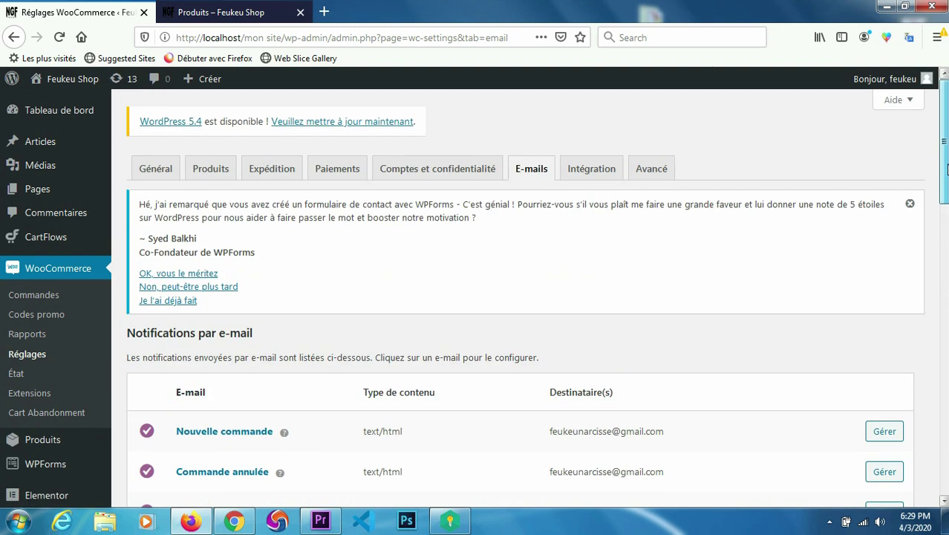
Review the integration settings for MaxMind geolocation, including the licence key and database file path fields
left_click(599, 176)
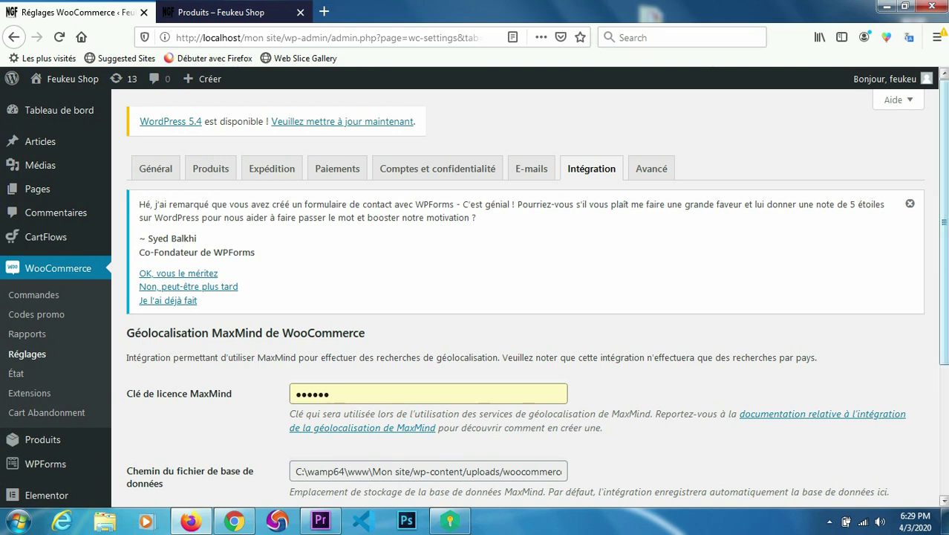
scroll(947, 270, "down", 4)
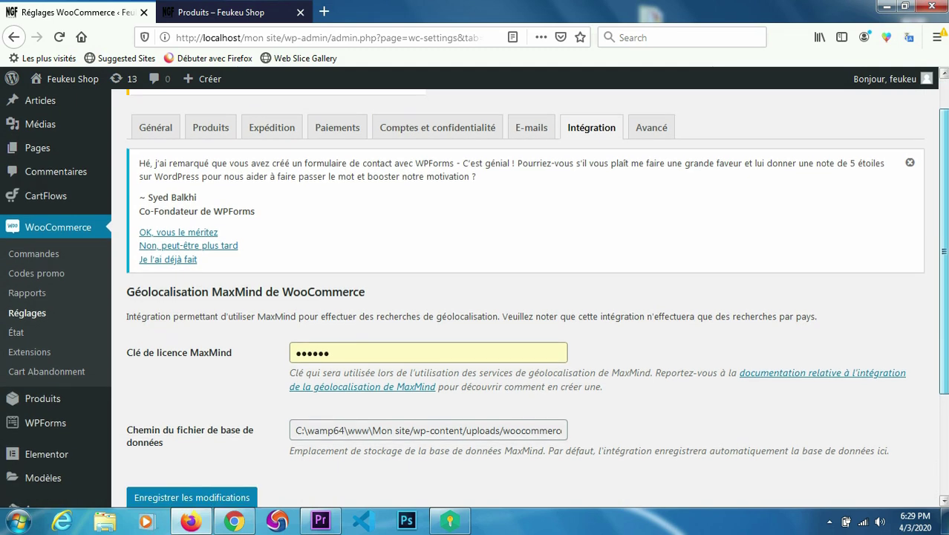
left_click_drag(946, 382, 946, 396)
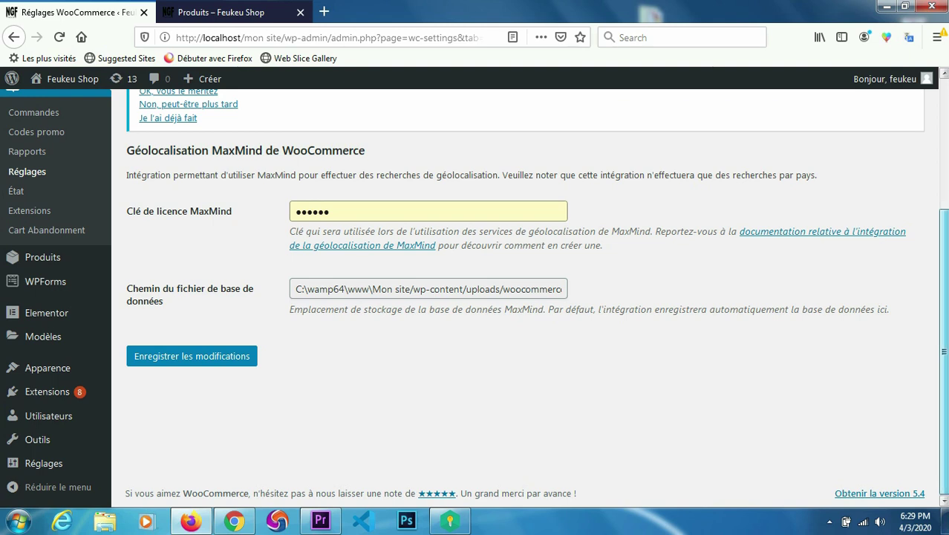
scroll(520, 297, "up", 5)
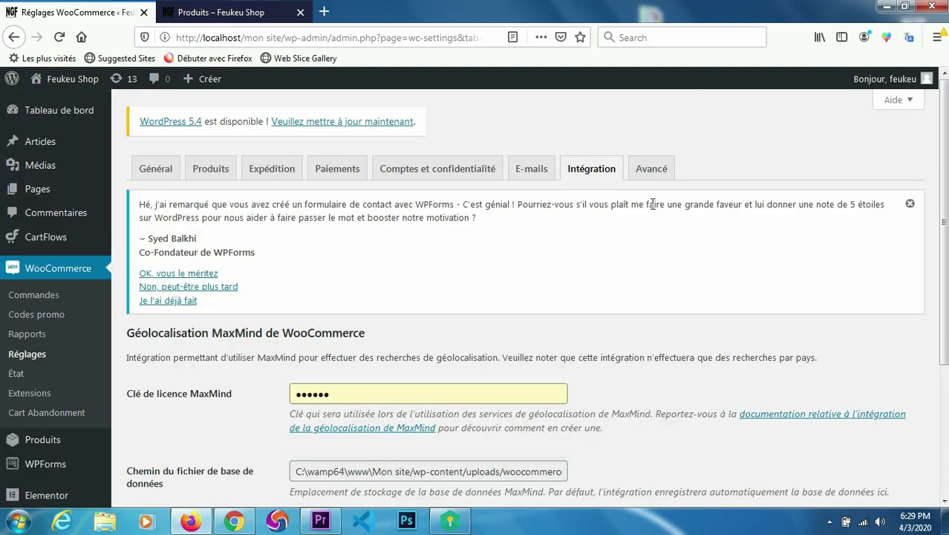